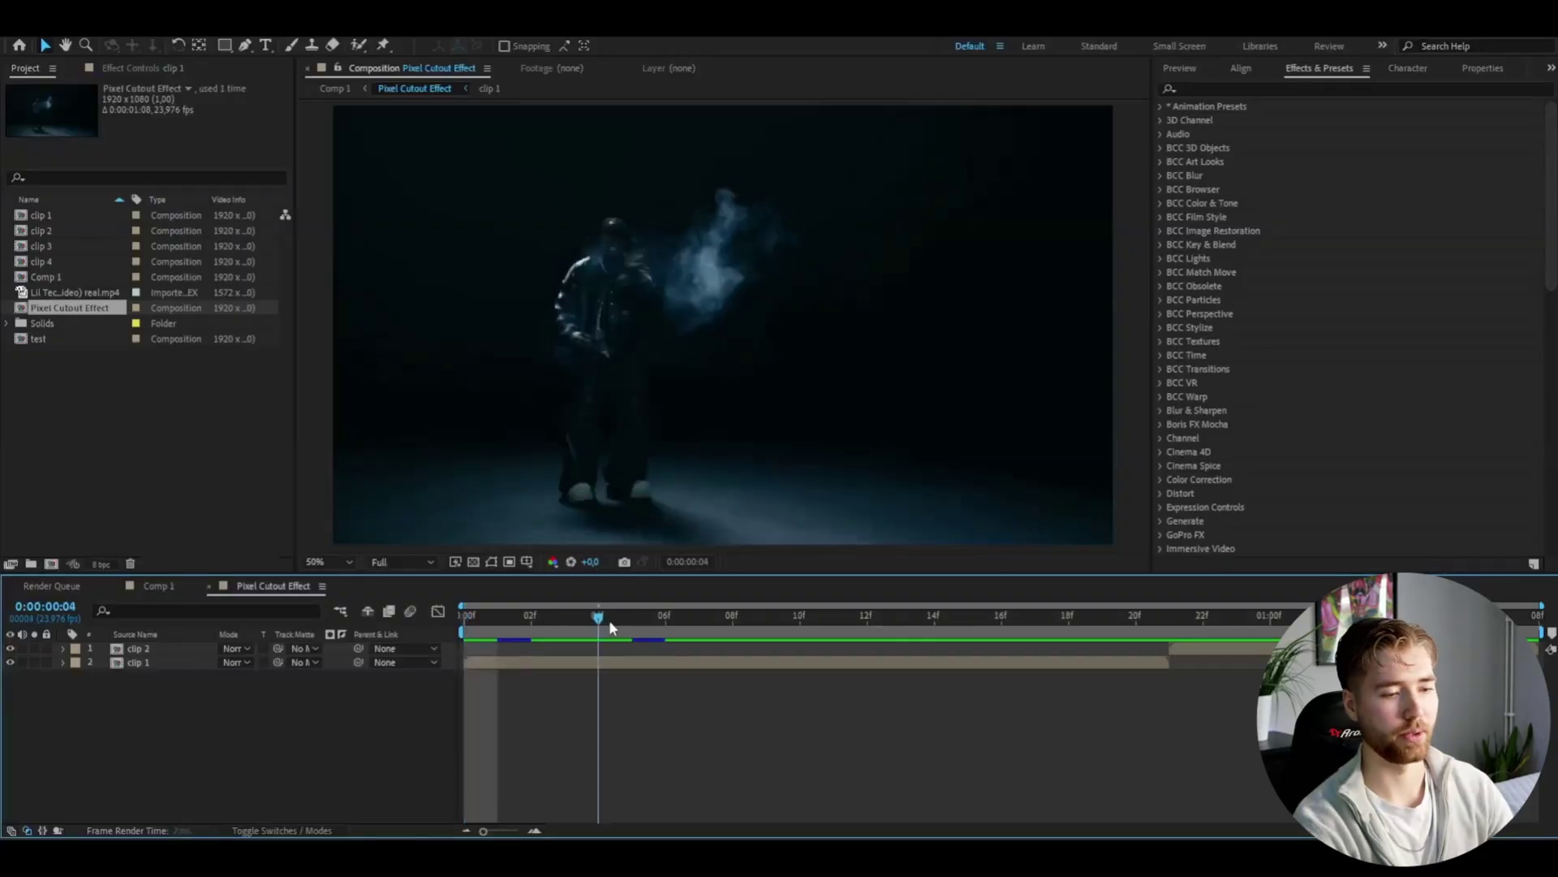
pyautogui.moveTo(1007, 614); pyautogui.dragTo(692, 782)
pyautogui.press('space')
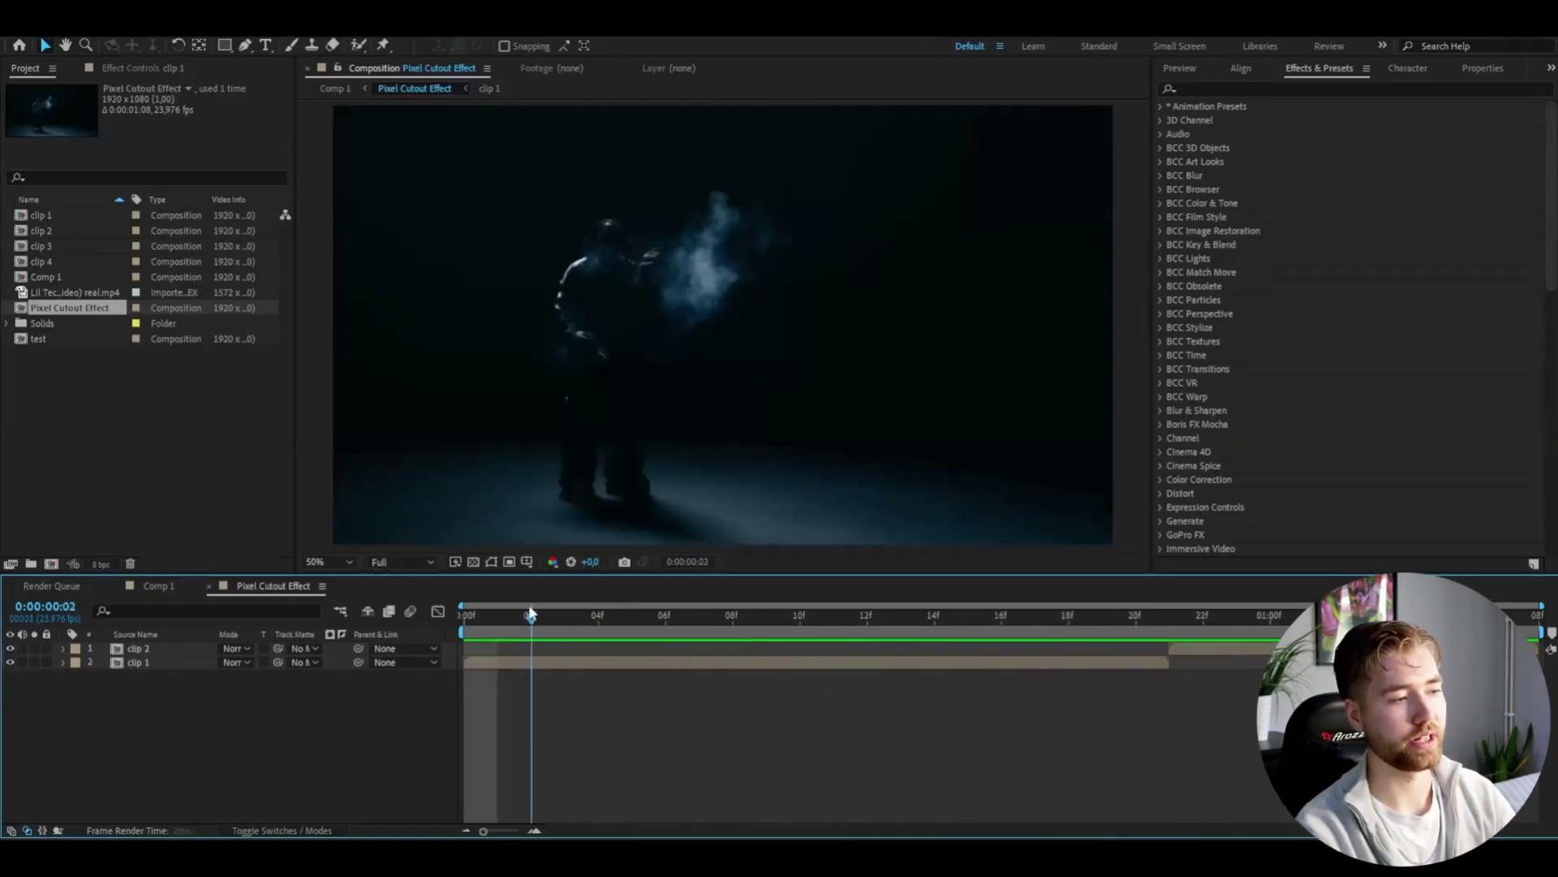
pyautogui.press('space')
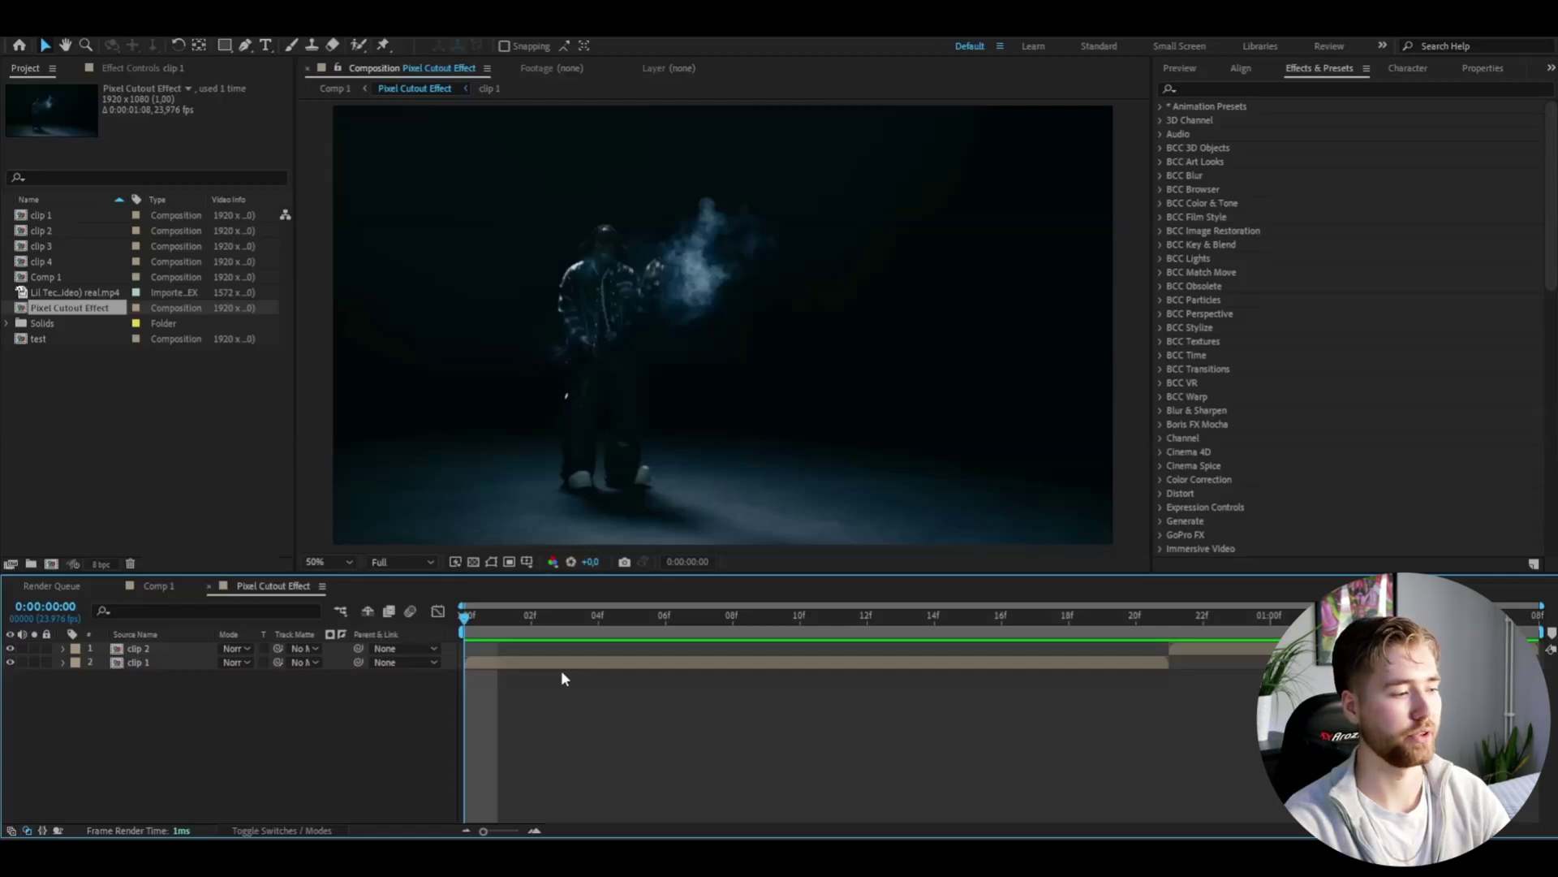
# Step: Propagate clip 2's Roto Brush cut-out through the opening frames, check the one-second frame, and return to the start
pyautogui.hotkey('ctrl', 'v')
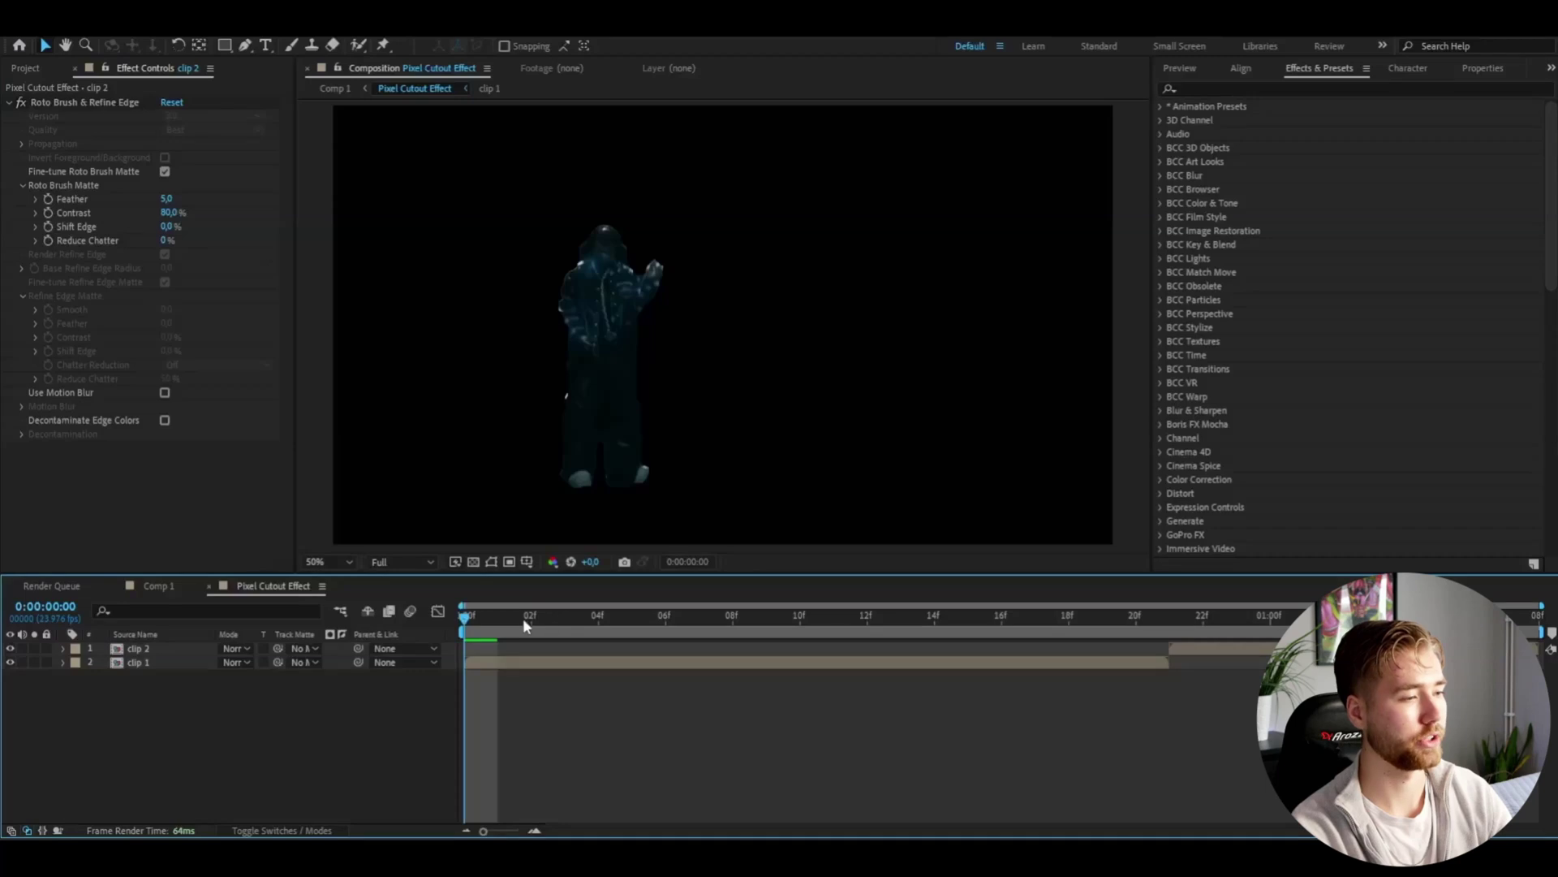
pyautogui.press('space')
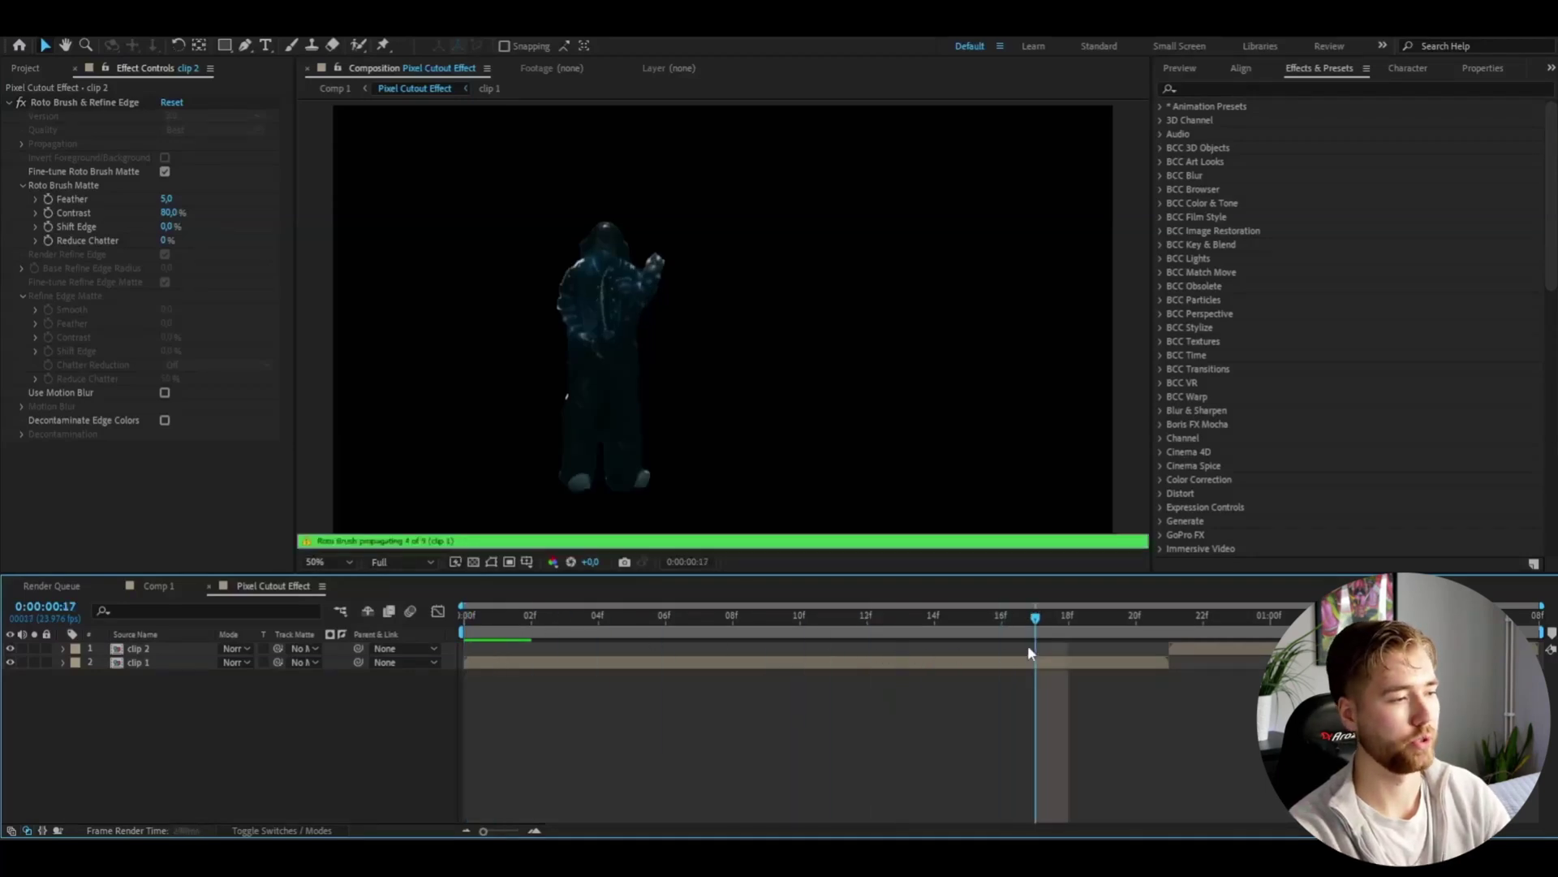
pyautogui.click(1255, 625)
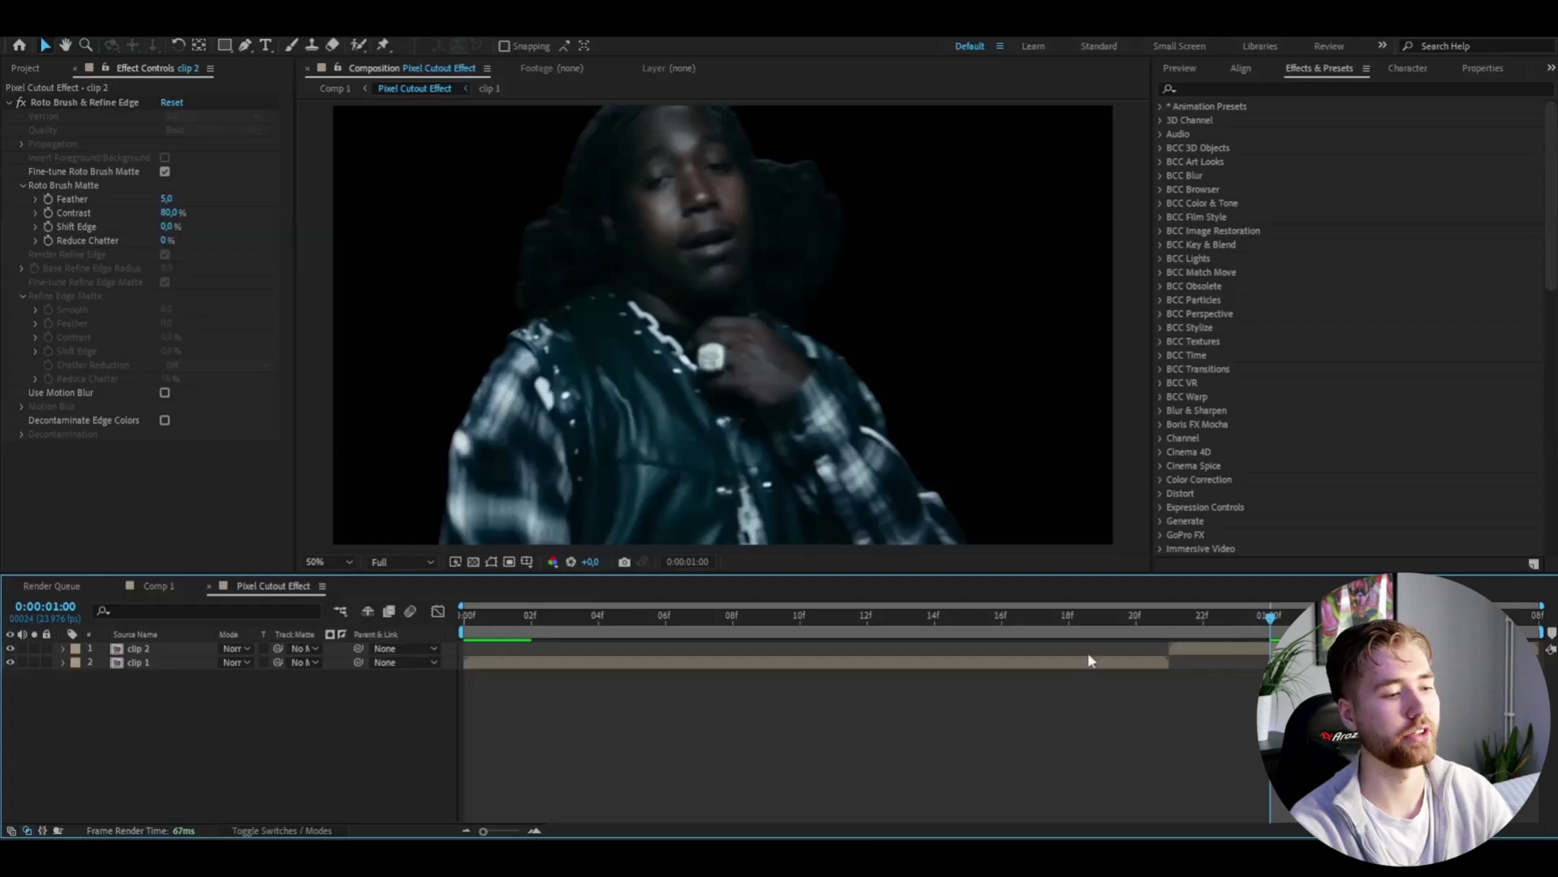
pyautogui.click(654, 635)
pyautogui.click(499, 630)
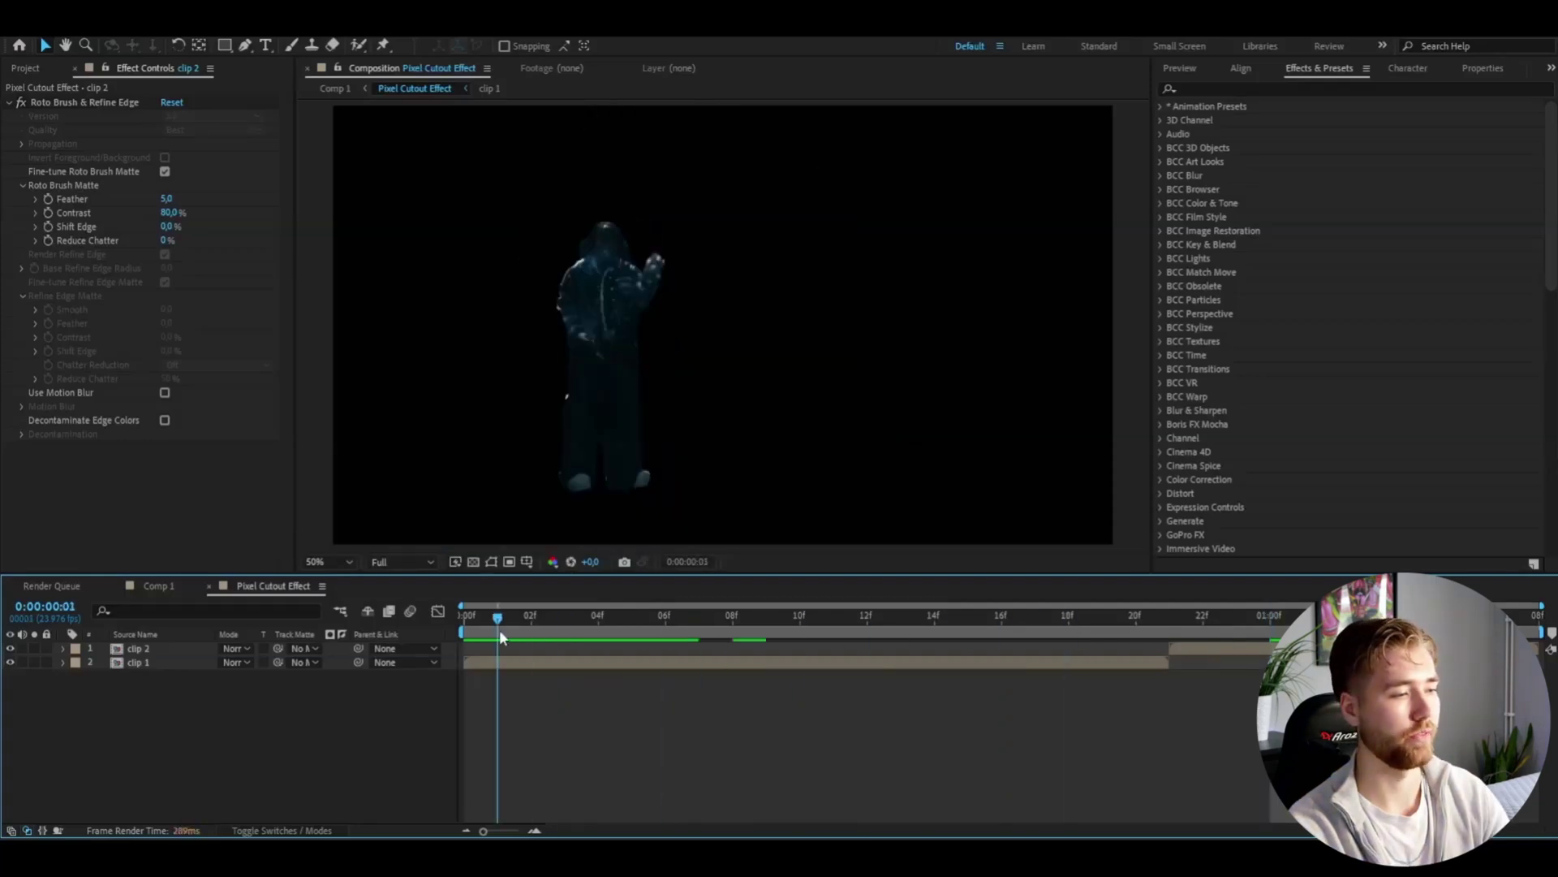
# Step: Duplicate the clip 1 and clip 2 layers
pyautogui.click(151, 663)
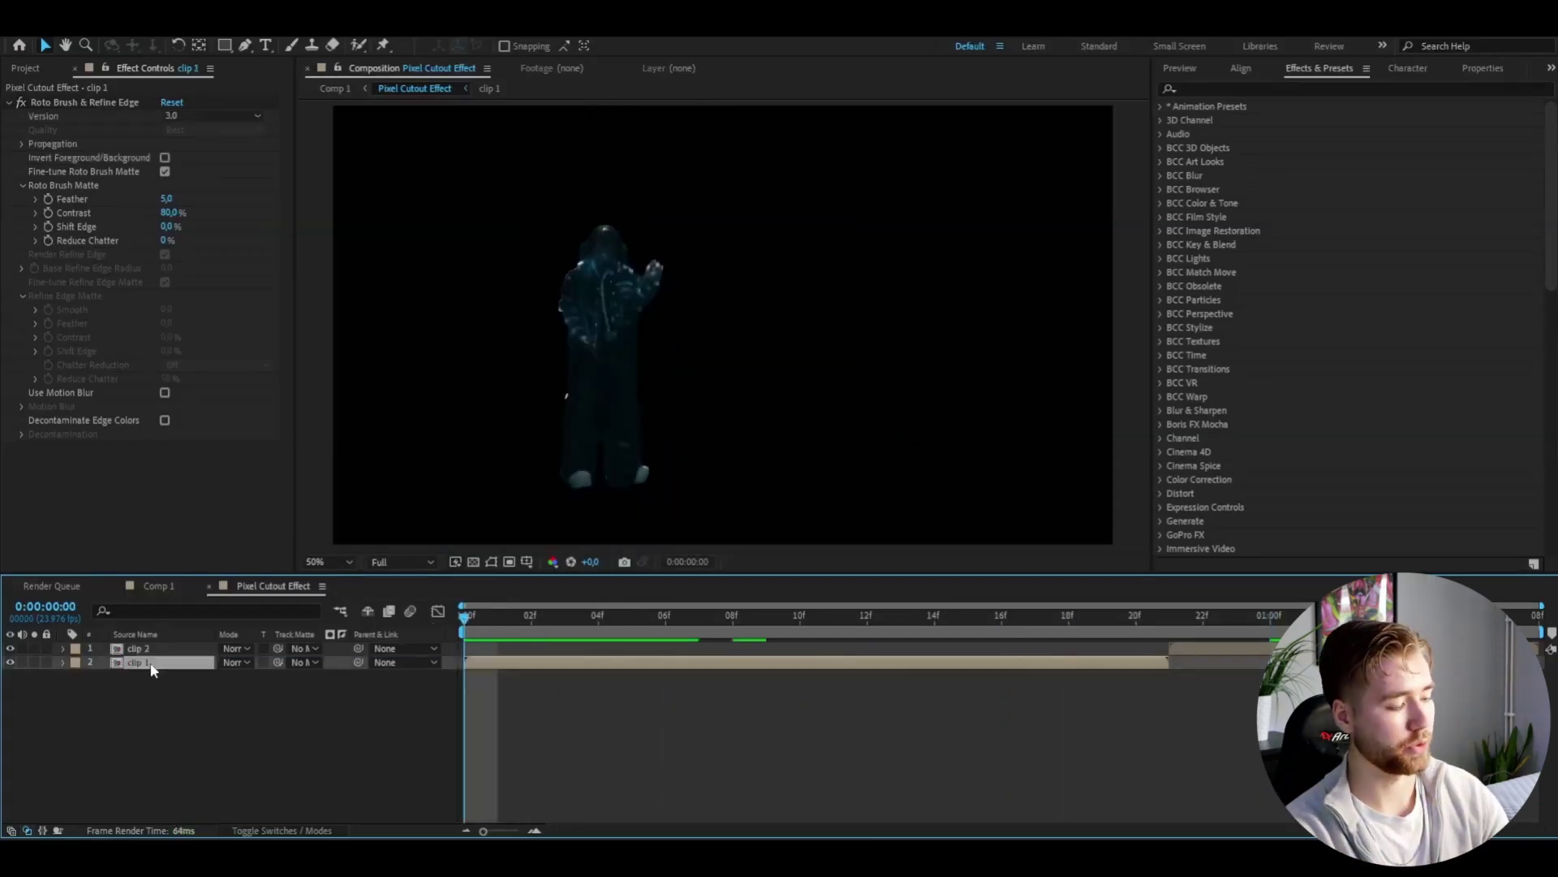
pyautogui.hotkey('ctrl', 'd')
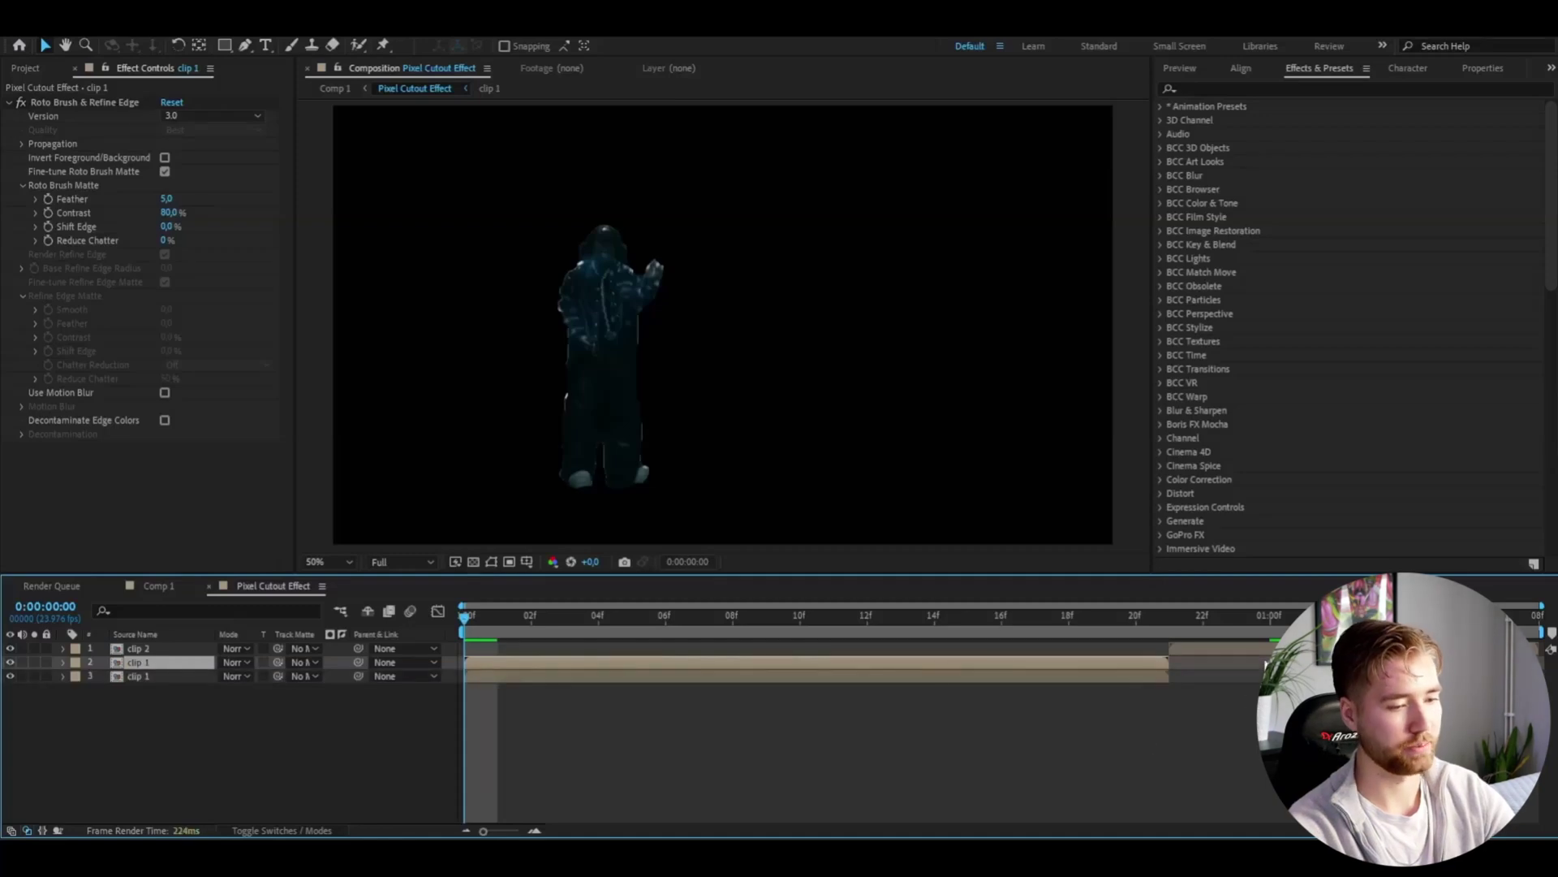
pyautogui.click(138, 648)
pyautogui.hotkey('ctrl', 'd')
# Step: Delete the Roto Brush effect from the bottom clip 1 layer
pyautogui.click(469, 690)
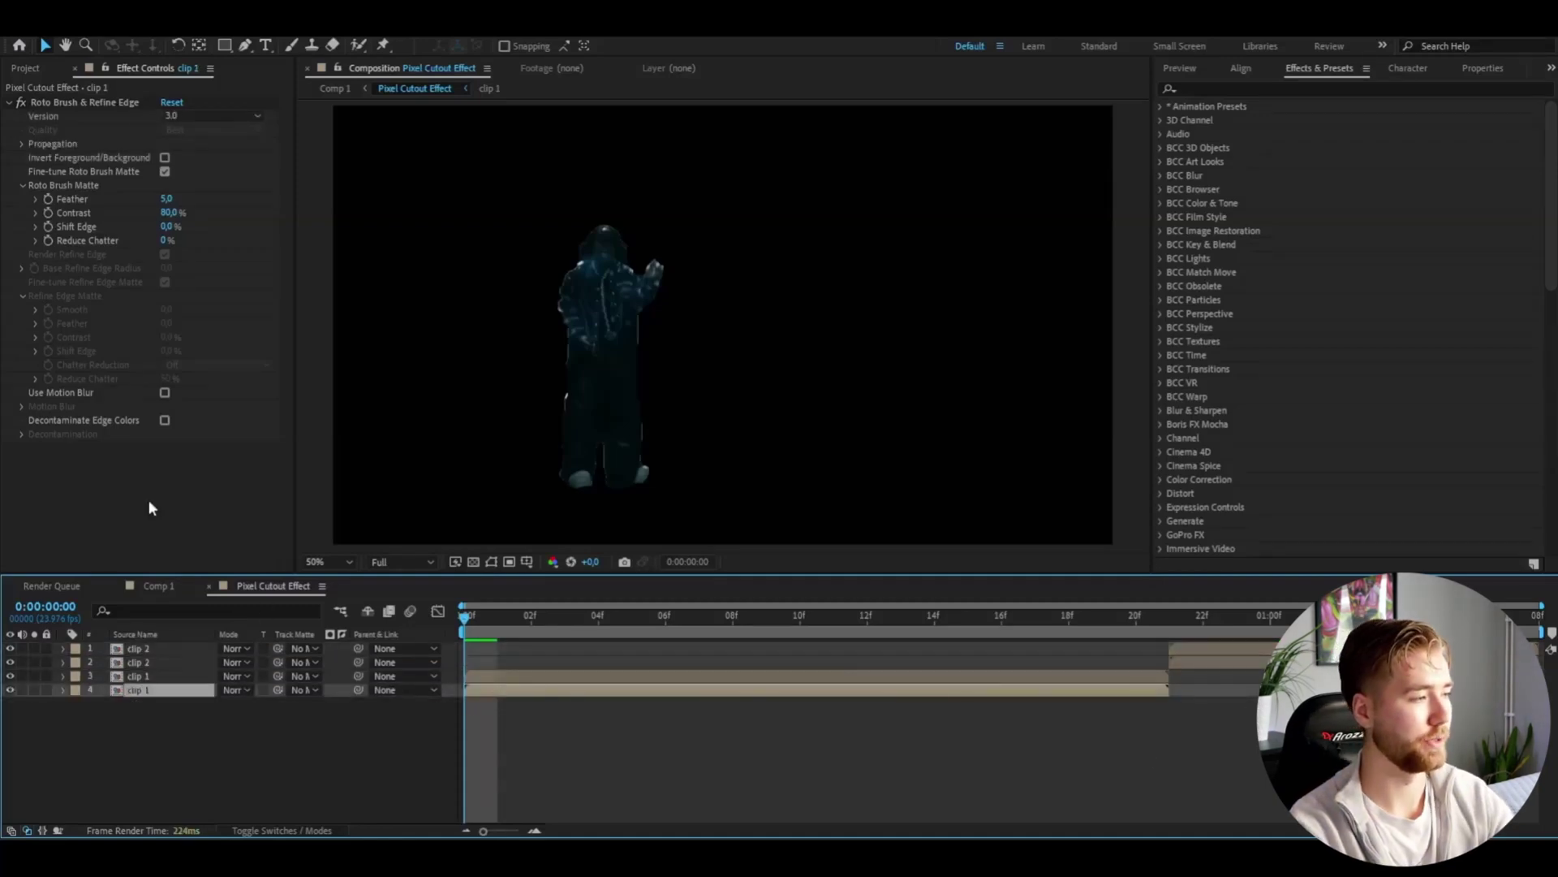
pyautogui.click(77, 104)
pyautogui.press('Delete')
# Step: Scrub through the layered result and return to the first frame
pyautogui.click(1201, 661)
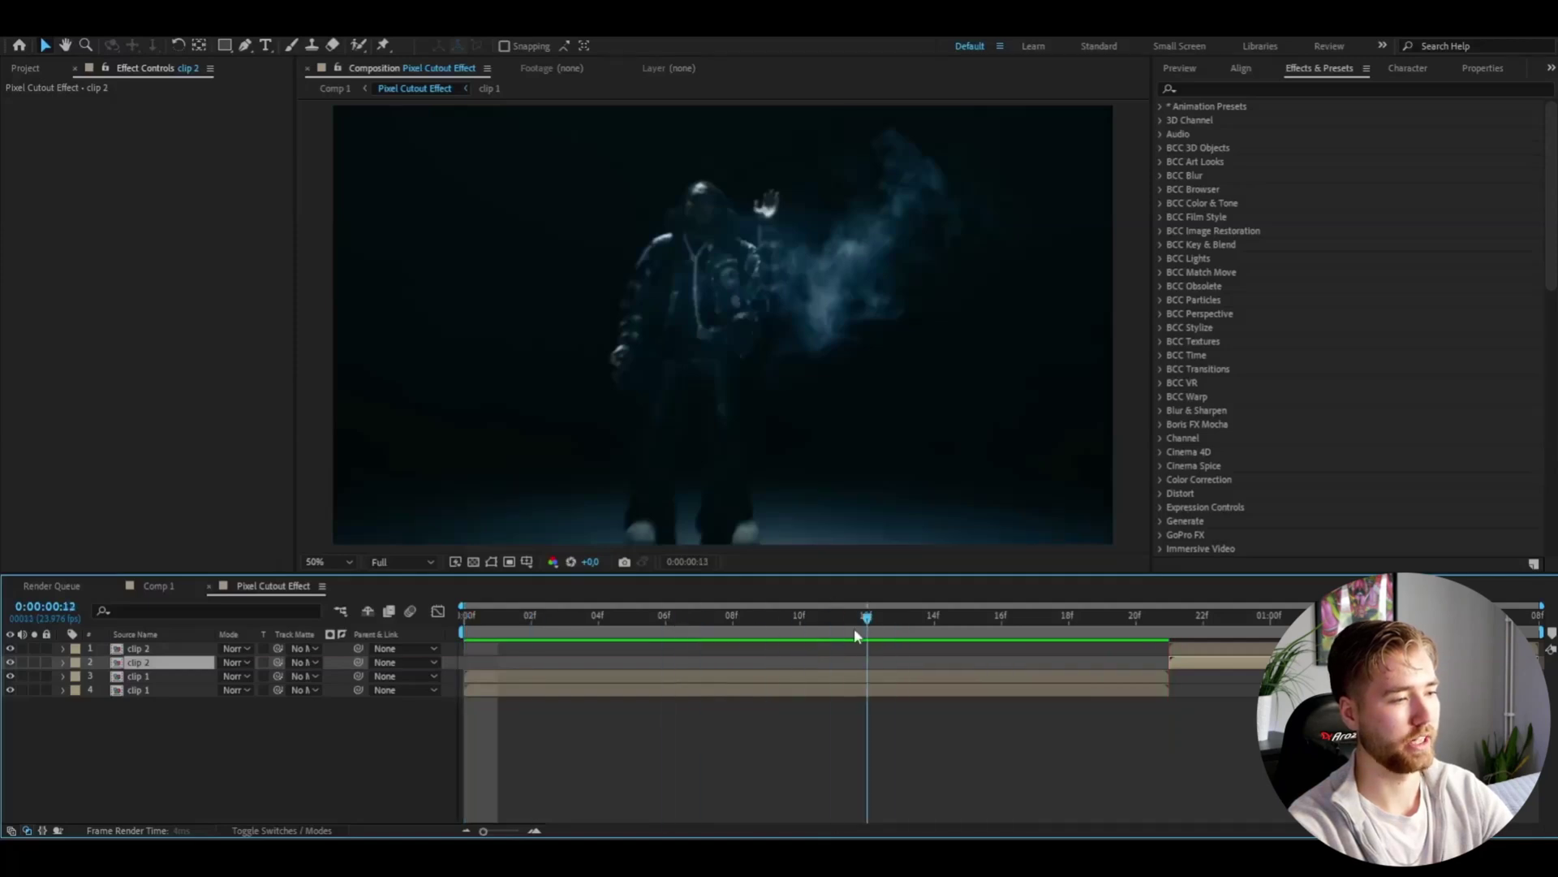
pyautogui.moveTo(855, 635)
pyautogui.mouseDown()
pyautogui.moveTo(598, 636)
pyautogui.moveTo(834, 636)
pyautogui.mouseUp()
pyautogui.click(883, 677)
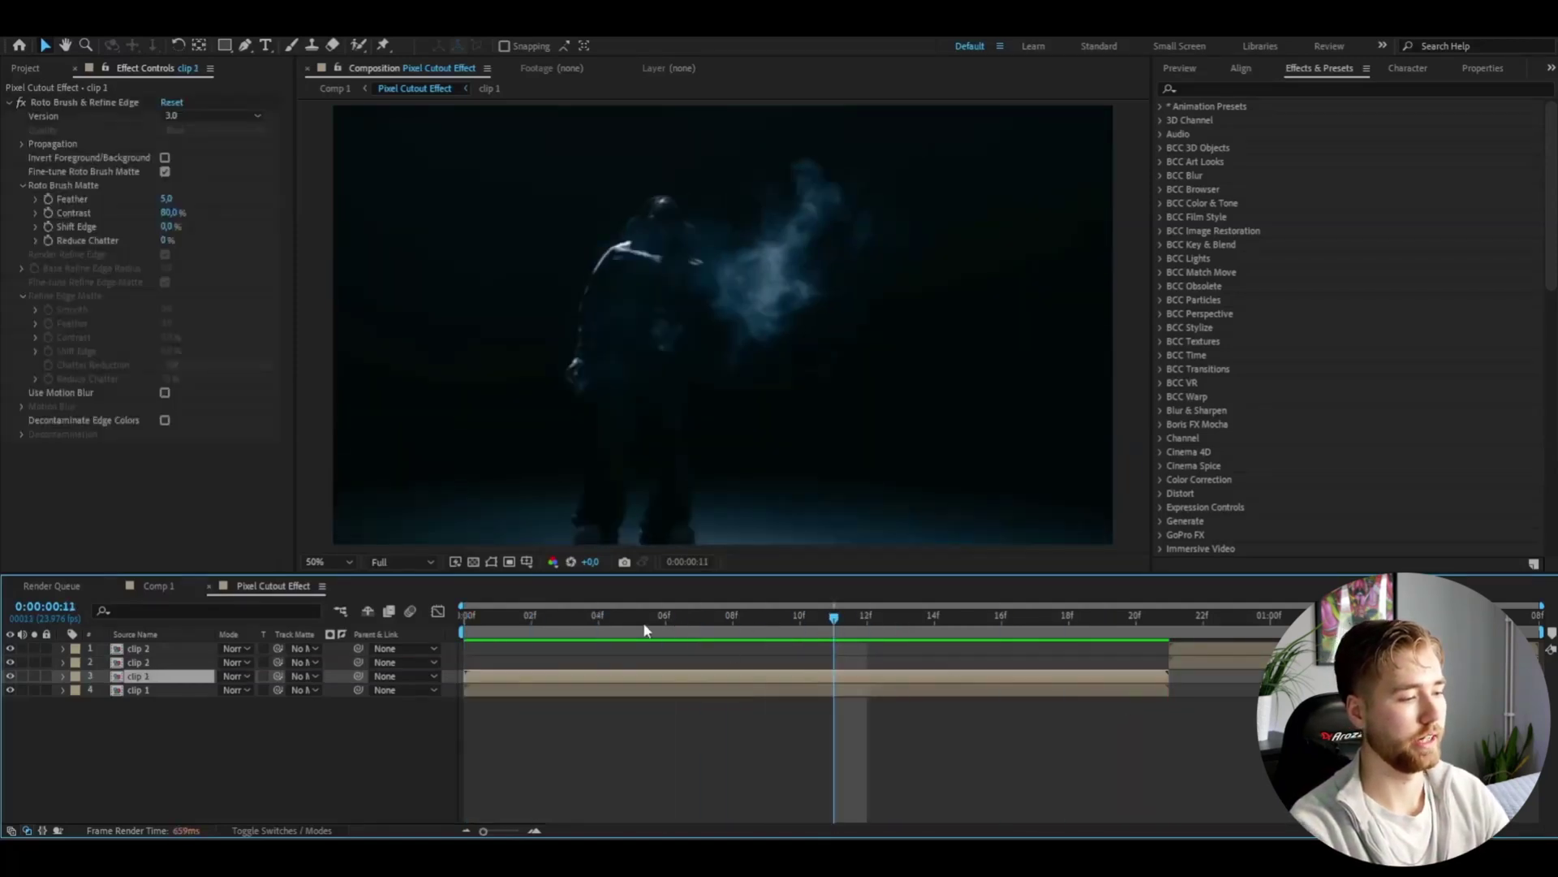
pyautogui.moveTo(645, 629); pyautogui.dragTo(464, 629)
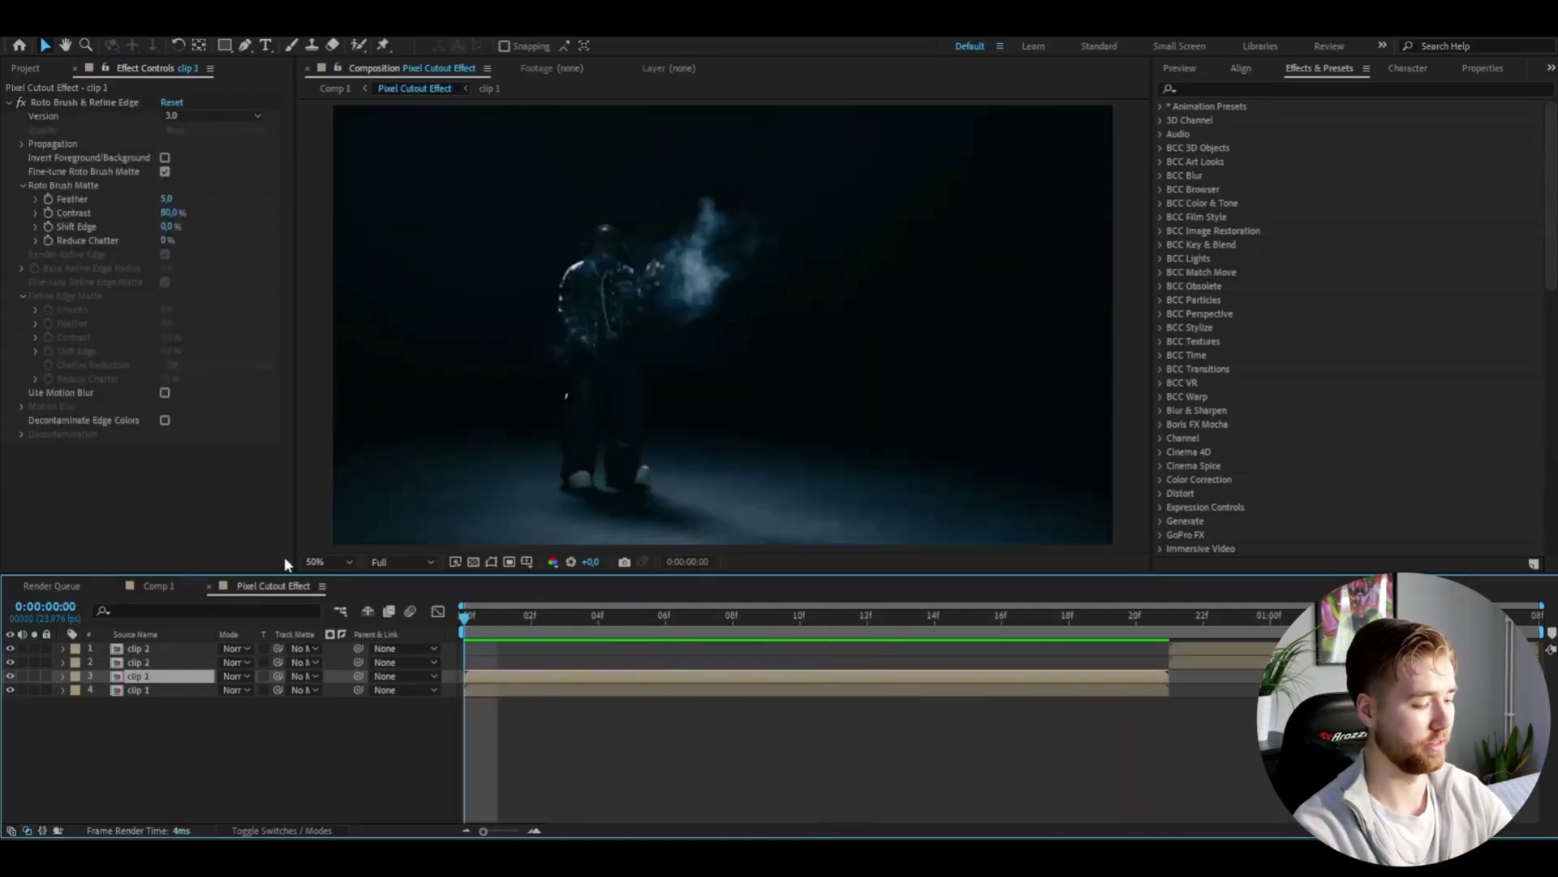
pyautogui.hotkey('ctrl', 'space')
# Step: Apply Mosaic to clip 1 via the 'mos' search and scrub to preview it
pyautogui.write('mos')
pyautogui.press('Return')
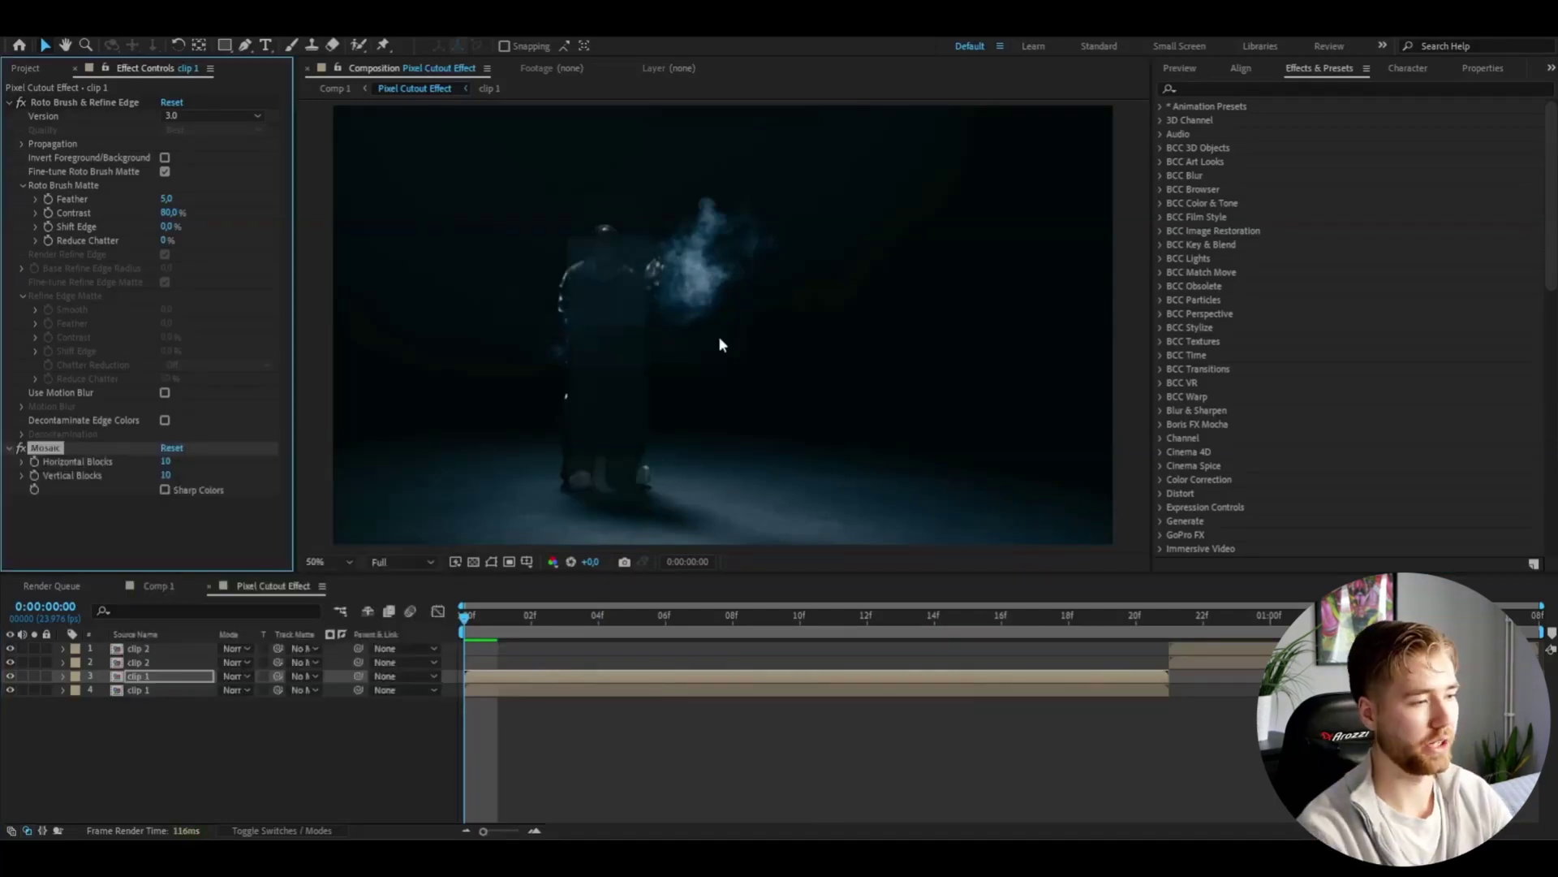
pyautogui.scroll(2, 728, 355)
pyautogui.scroll(-2, 636, 325)
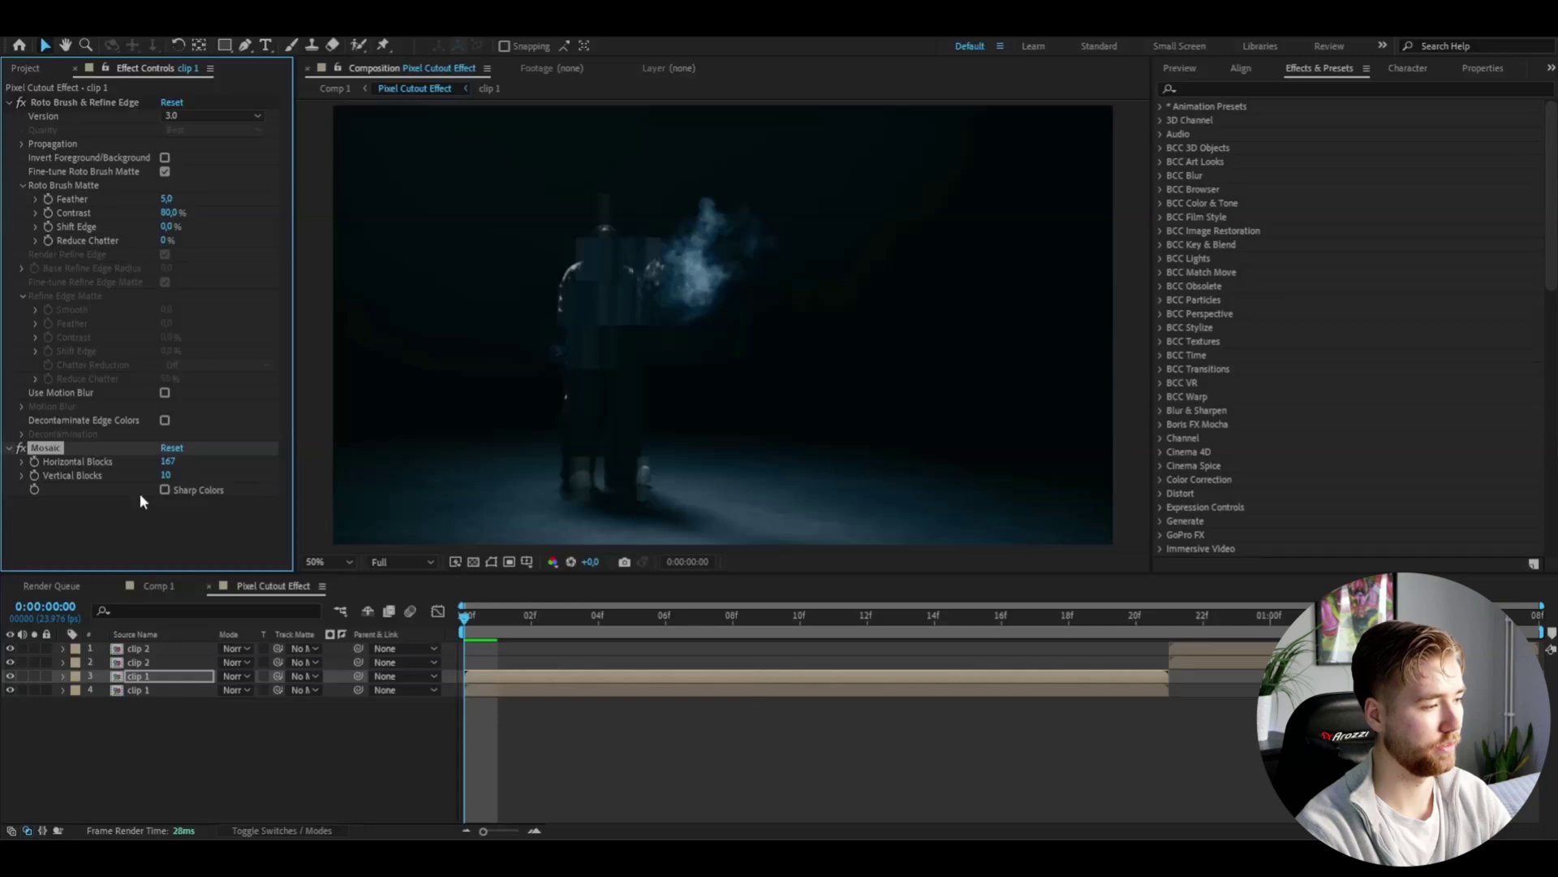
pyautogui.scroll(2, 701, 421)
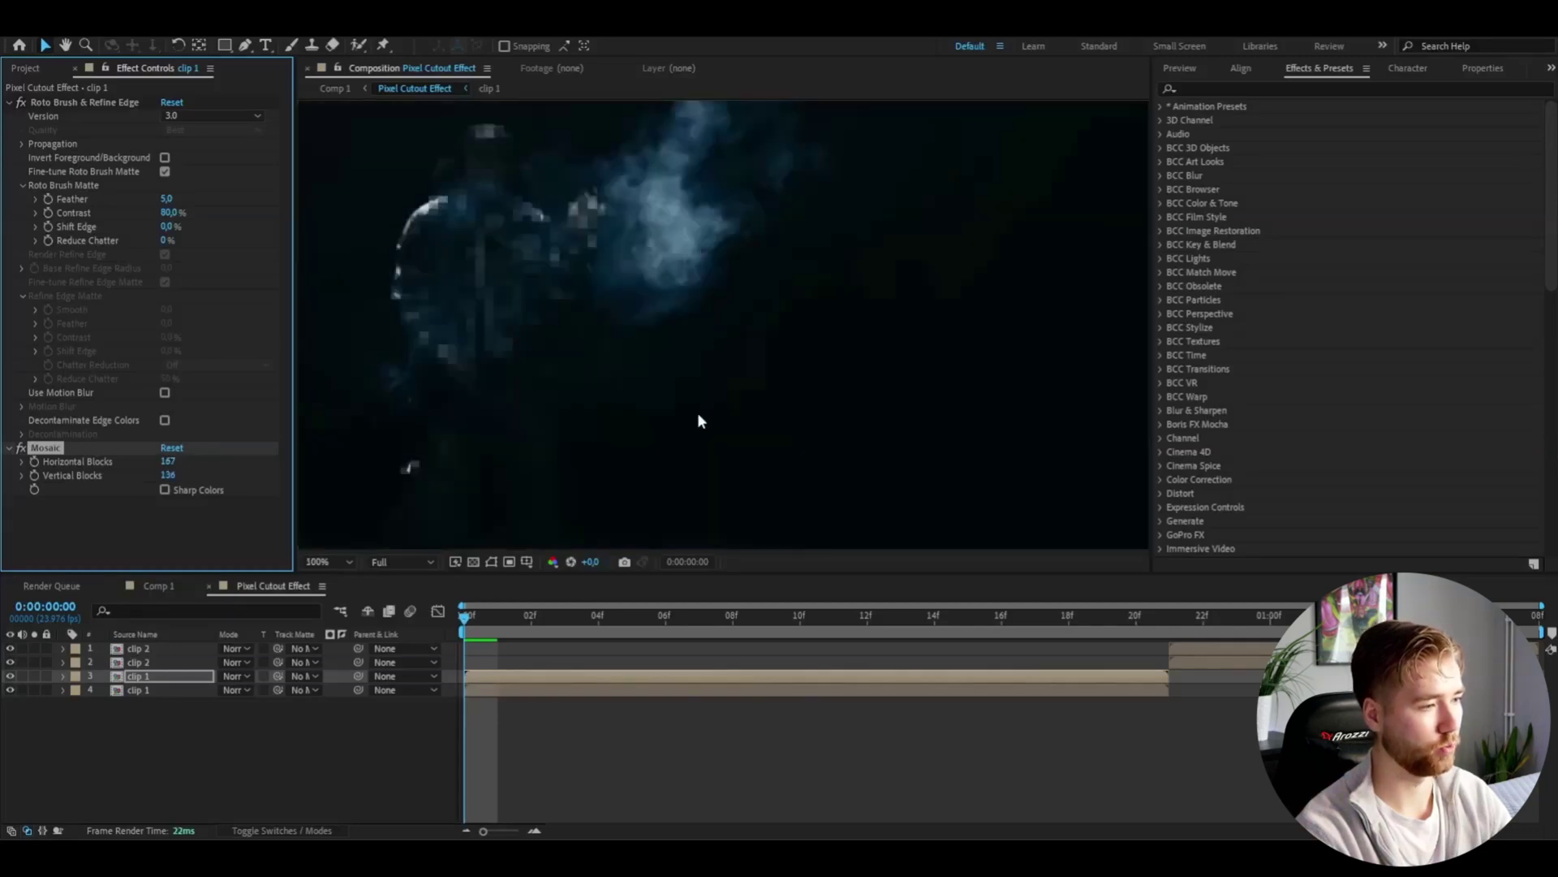
pyautogui.moveTo(522, 629); pyautogui.dragTo(967, 617)
pyautogui.scroll(-2, 667, 395)
pyautogui.moveTo(847, 626); pyautogui.dragTo(799, 623)
# Step: Set Mosaic Horizontal and Vertical Blocks to 75 and play back the pixelated cut-out
pyautogui.click(168, 460)
pyautogui.write('75')
pyautogui.press('Return')
pyautogui.write('75')
pyautogui.press('Return')
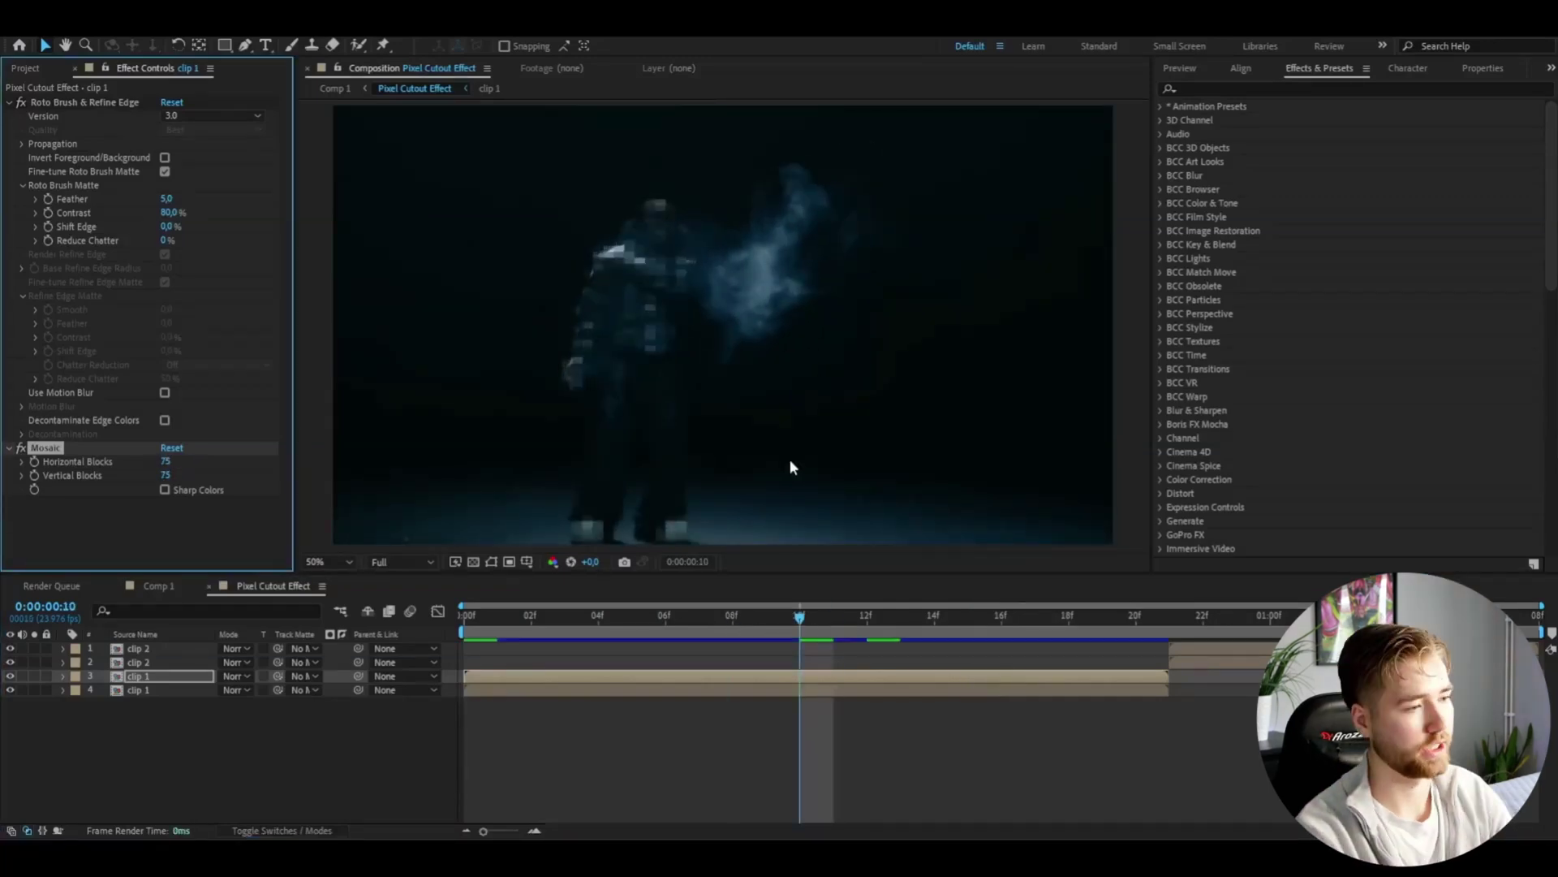
pyautogui.scroll(-1, 791, 446)
pyautogui.scroll(1, 792, 434)
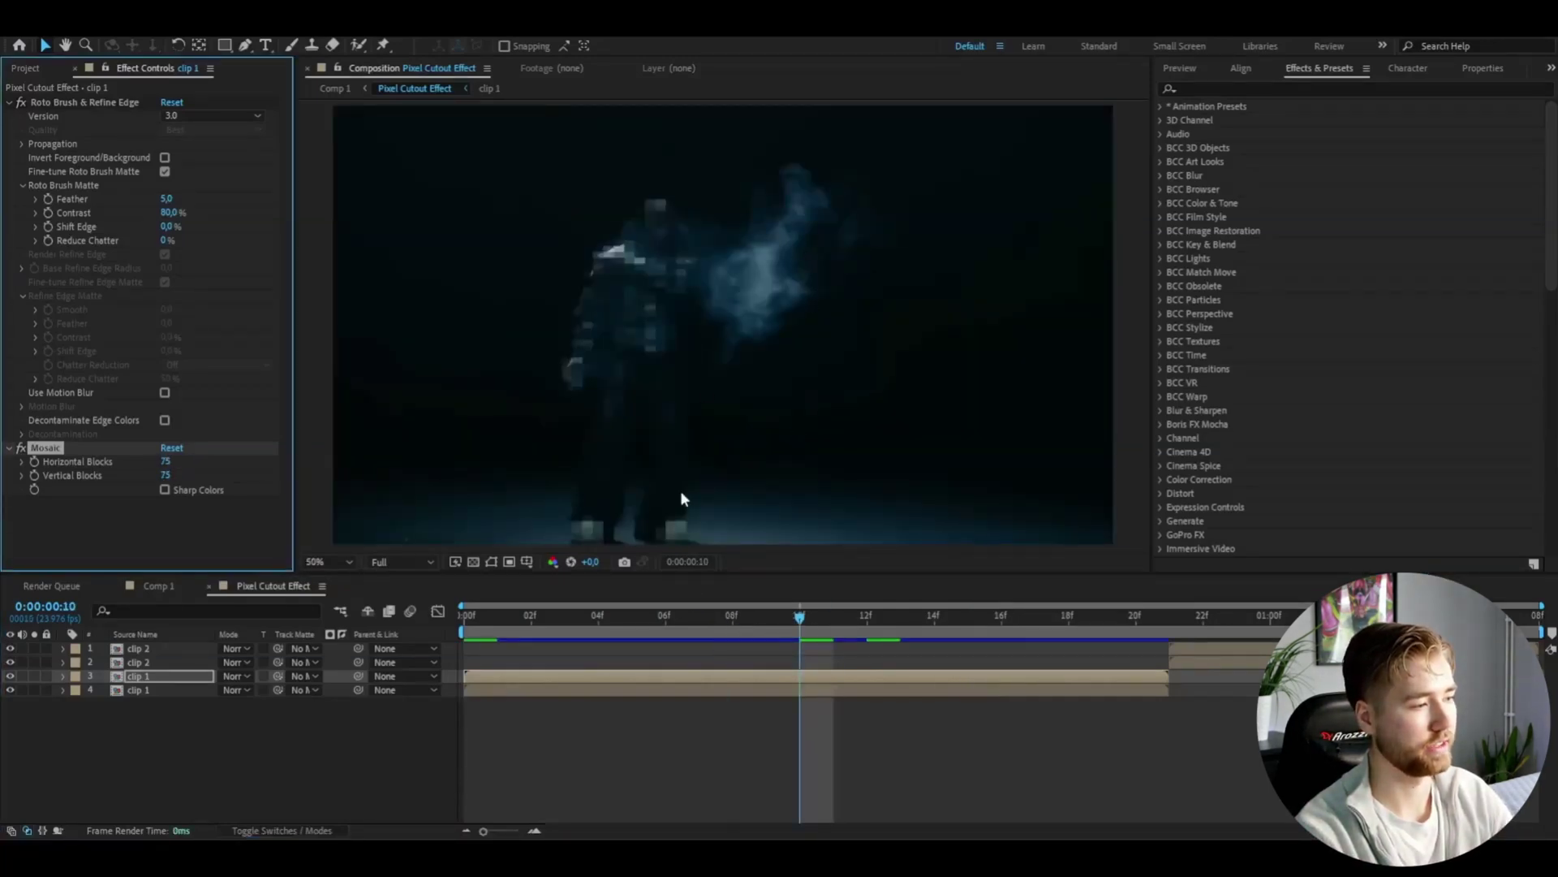
pyautogui.hotkey('ctrl', 'Down')
pyautogui.press('space')
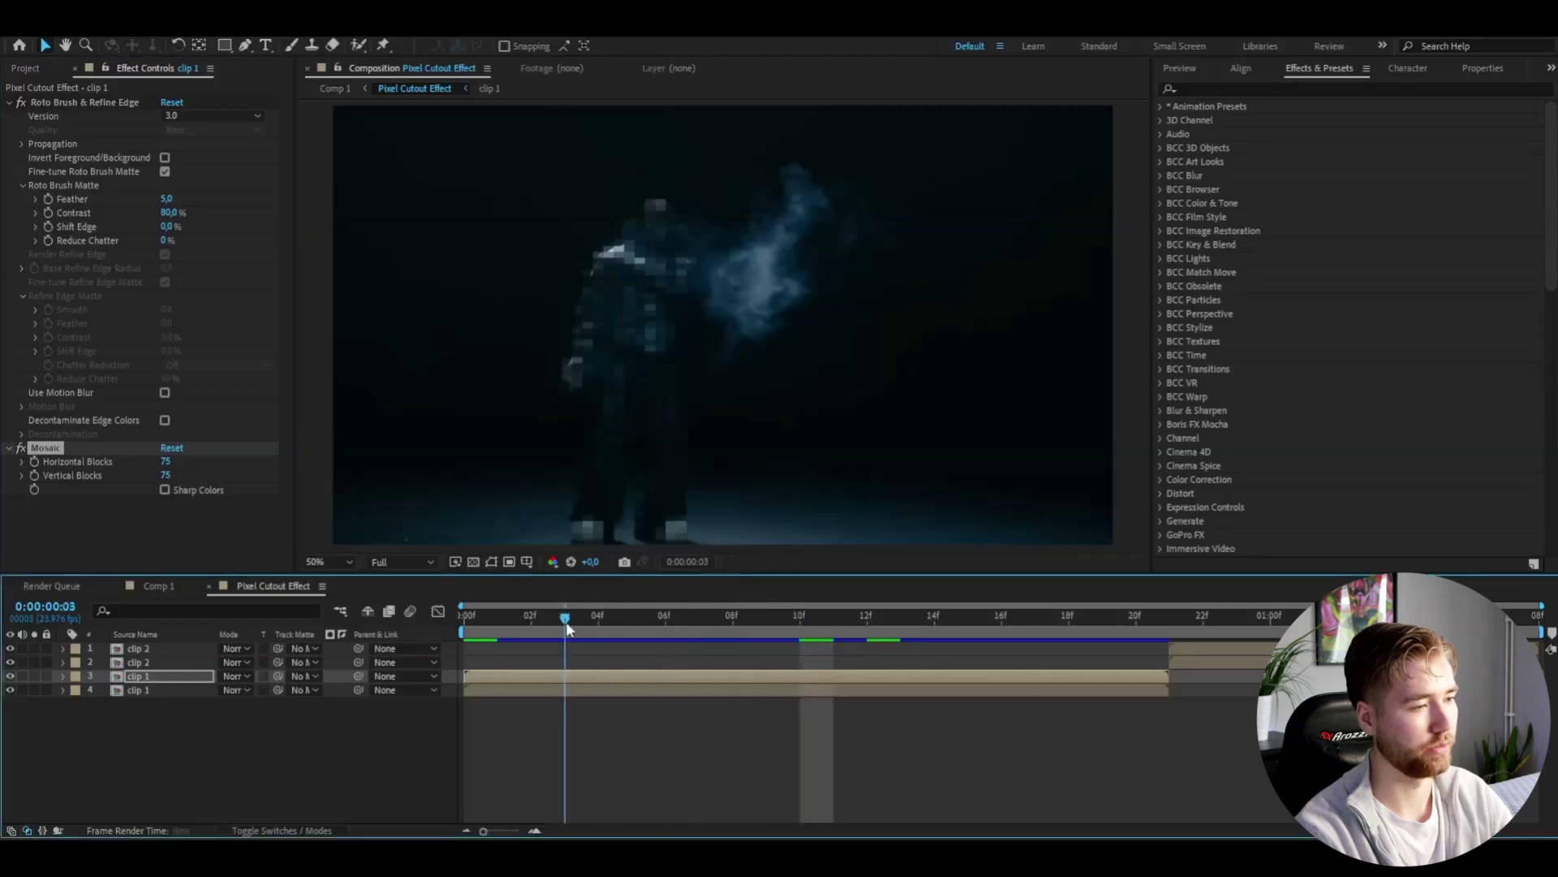
# Step: Create a new adjustment layer and apply Curves to it
pyautogui.hotkey('ctrl', 'alt', 'y')
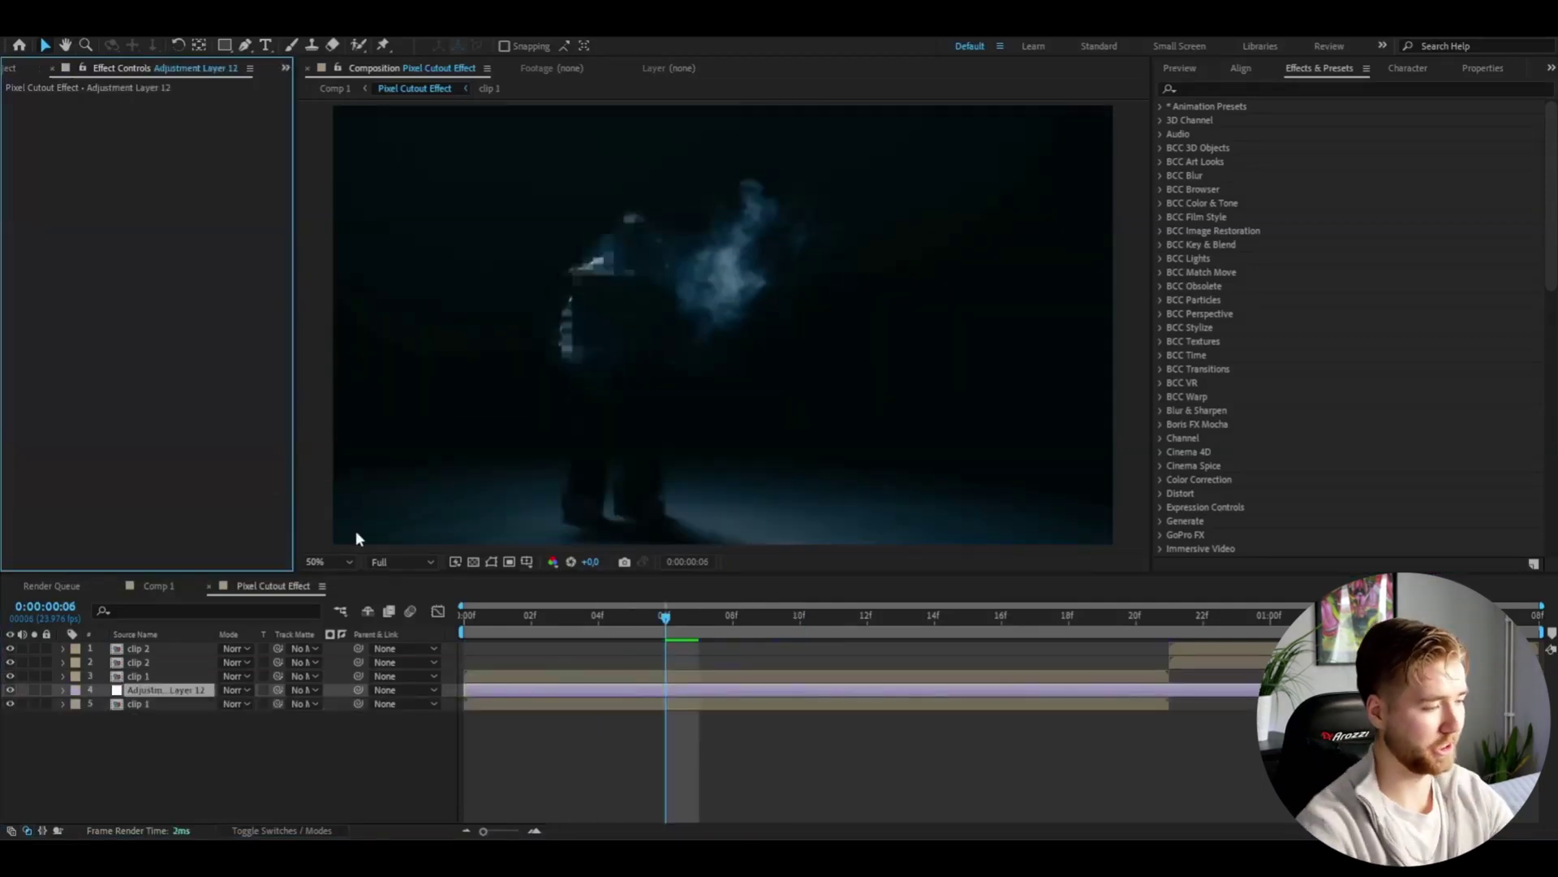
pyautogui.hotkey('ctrl', 'space')
pyautogui.write('cu')
pyautogui.press('Return')
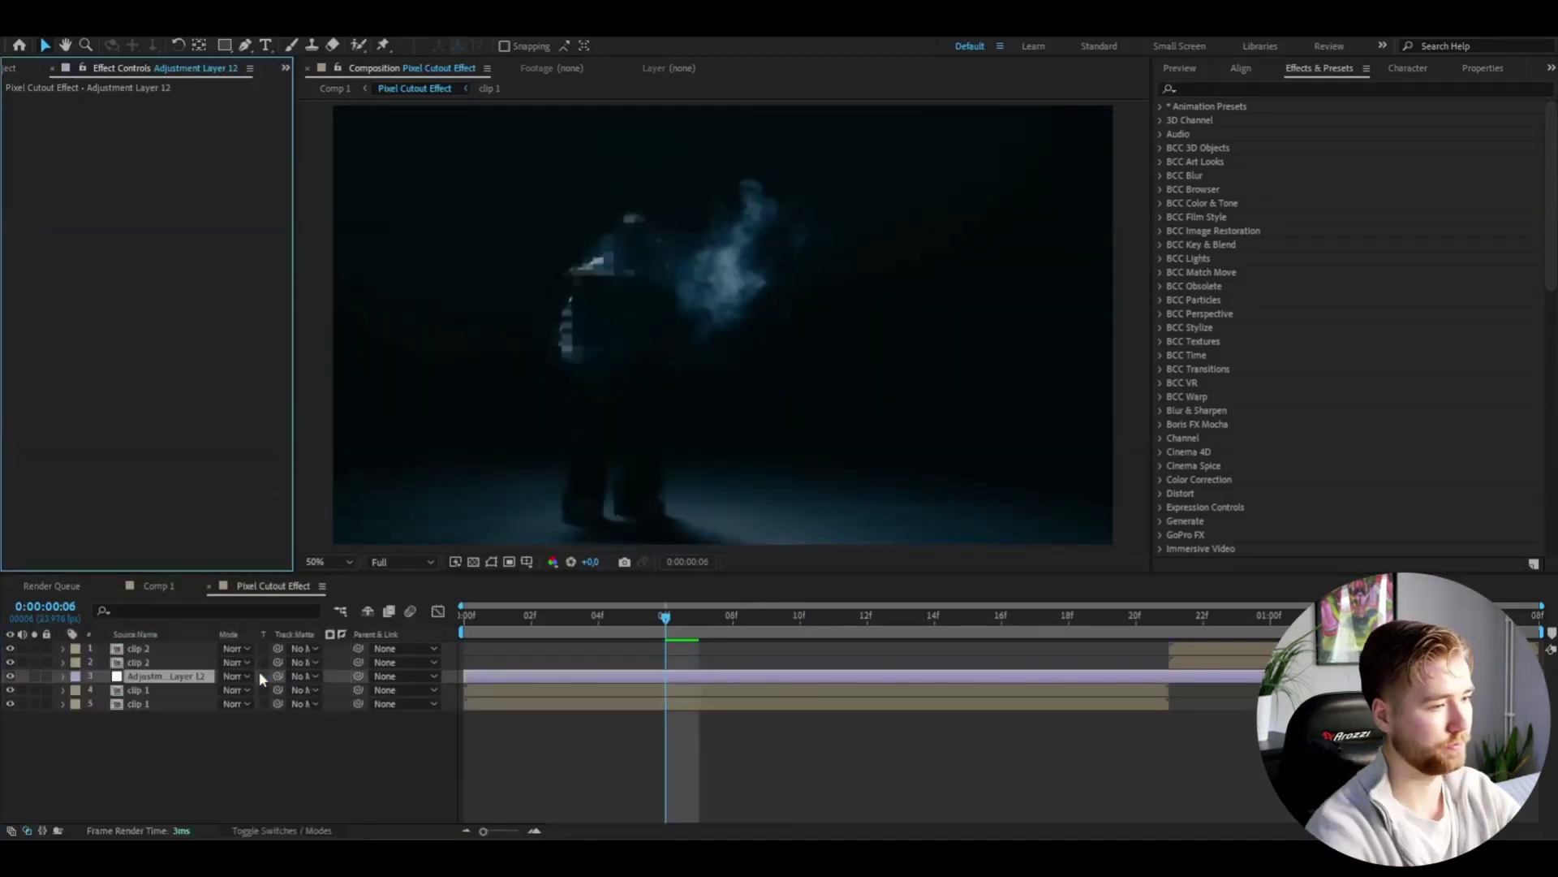
# Step: Preview the brightened comp and select the roto-brushed clip 1 layer
pyautogui.click(566, 639)
pyautogui.press('space')
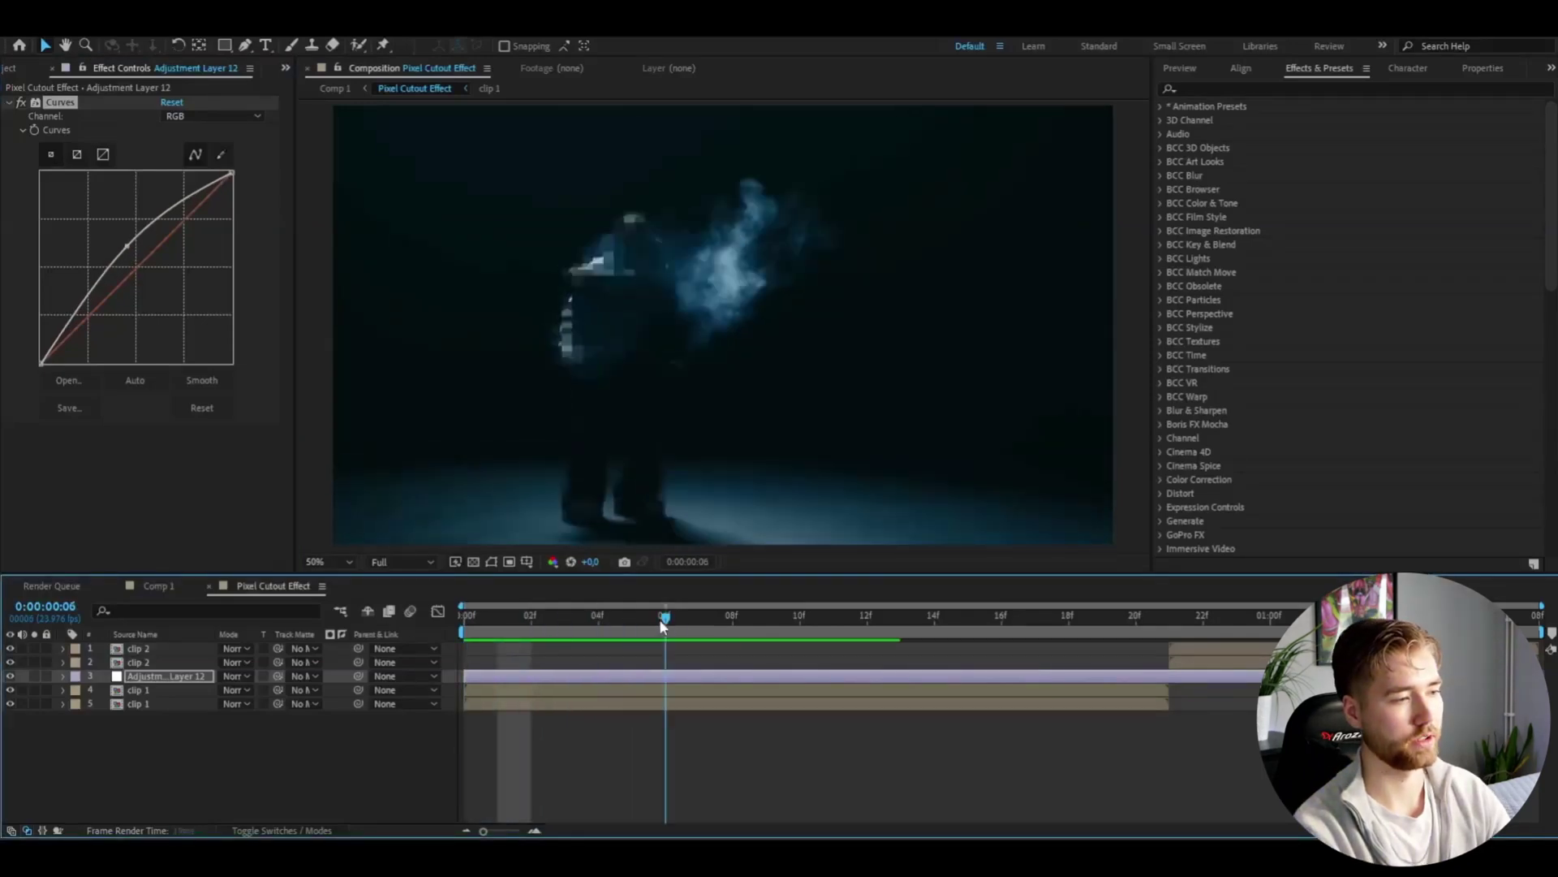
pyautogui.hotkey('ctrl', 'Down')
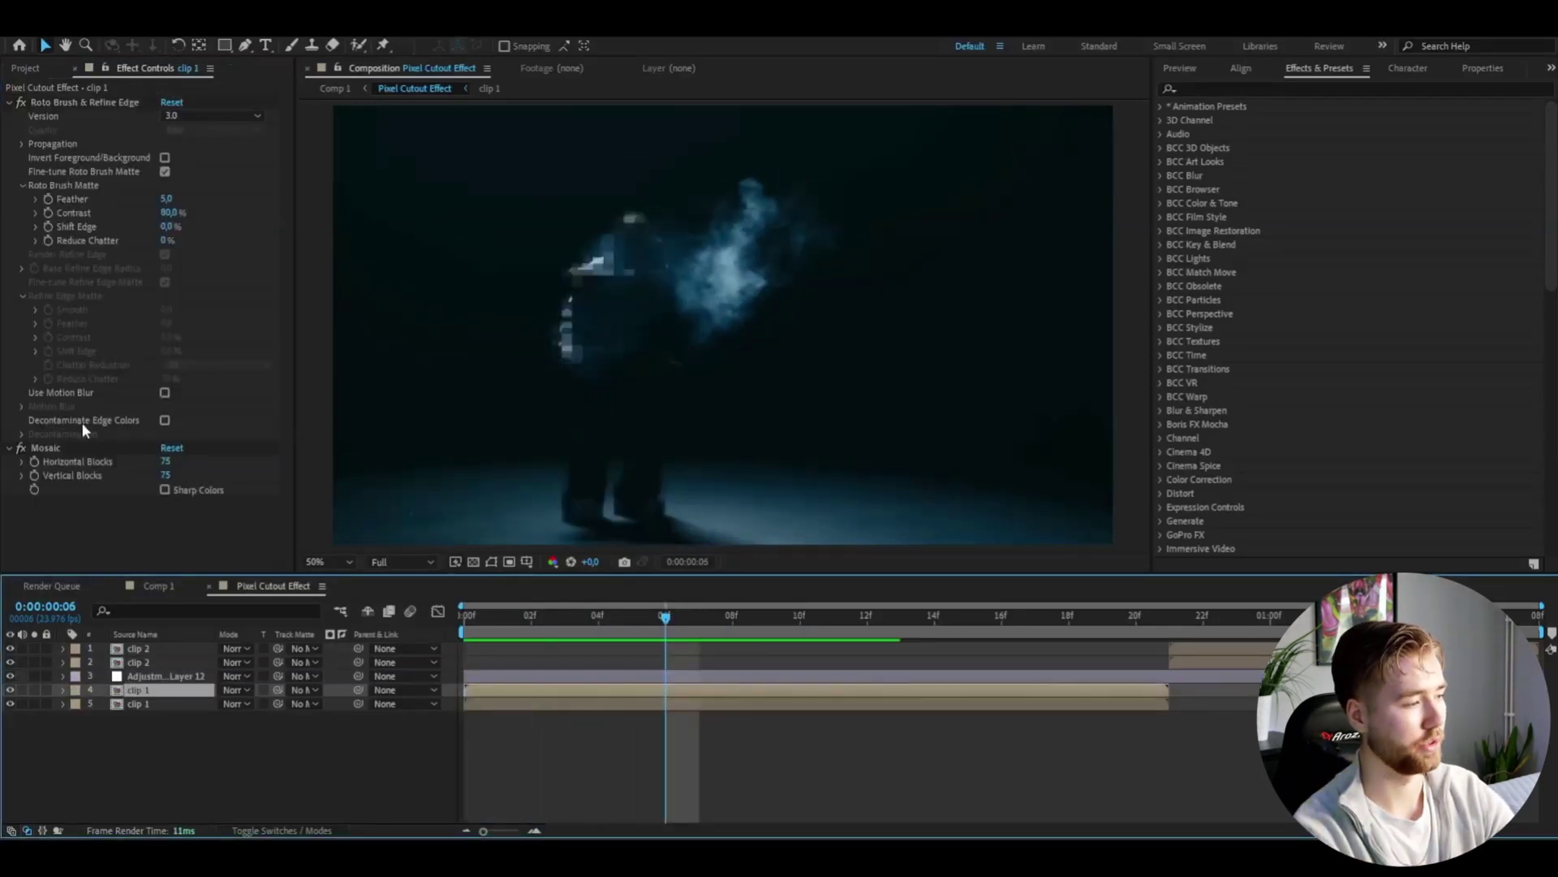
# Step: Check Mosaic on clip 1 and clip 2, preview the close-up, and adjust Horizontal Blocks
pyautogui.click(47, 446)
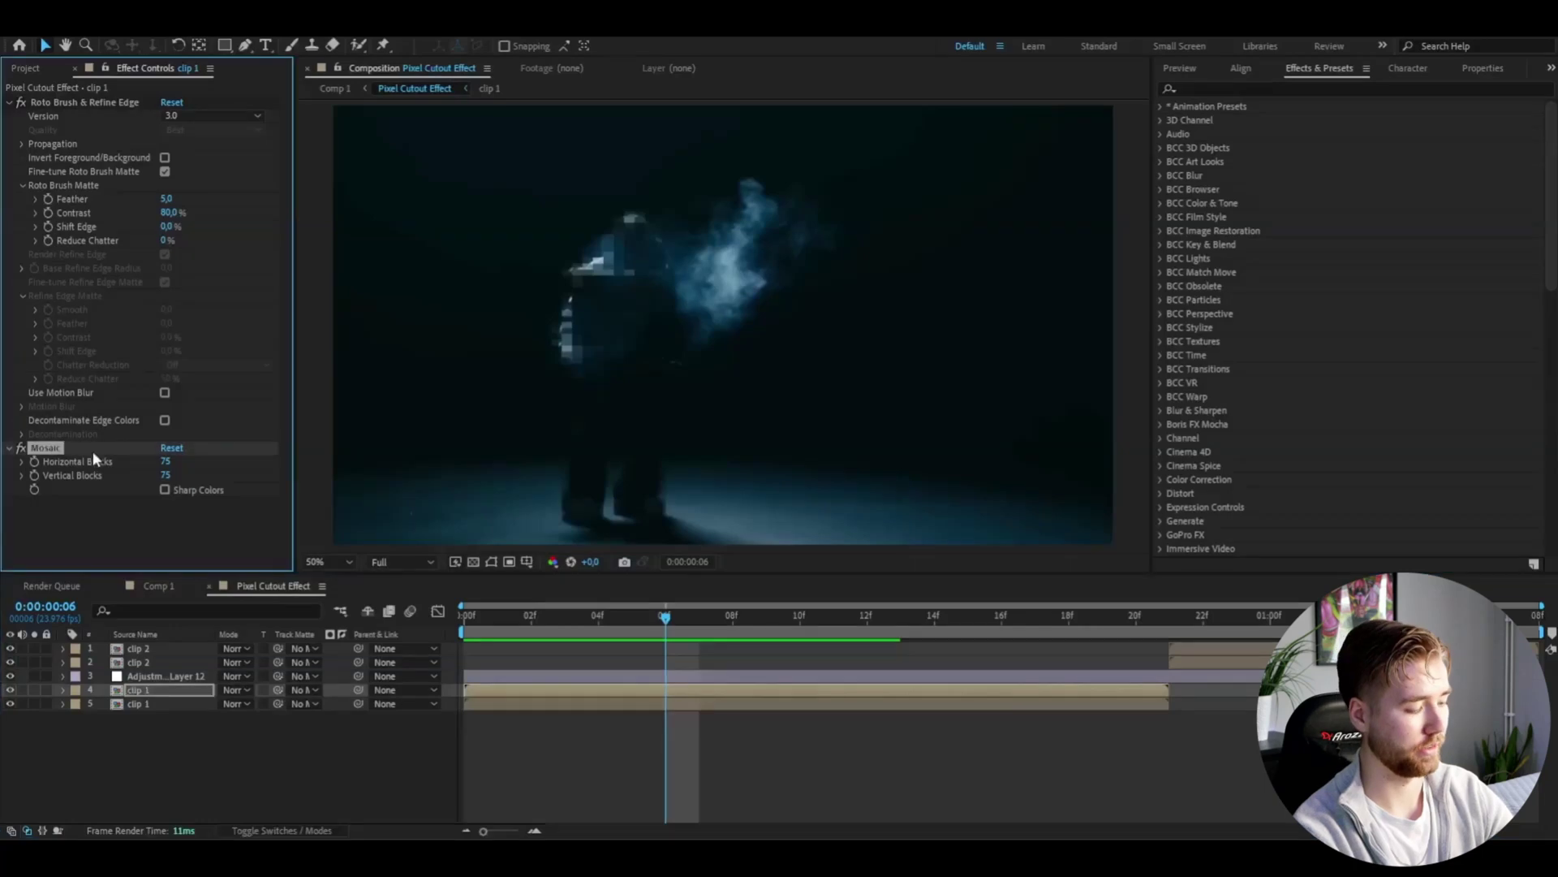
pyautogui.click(1180, 626)
pyautogui.click(1205, 642)
pyautogui.press('space')
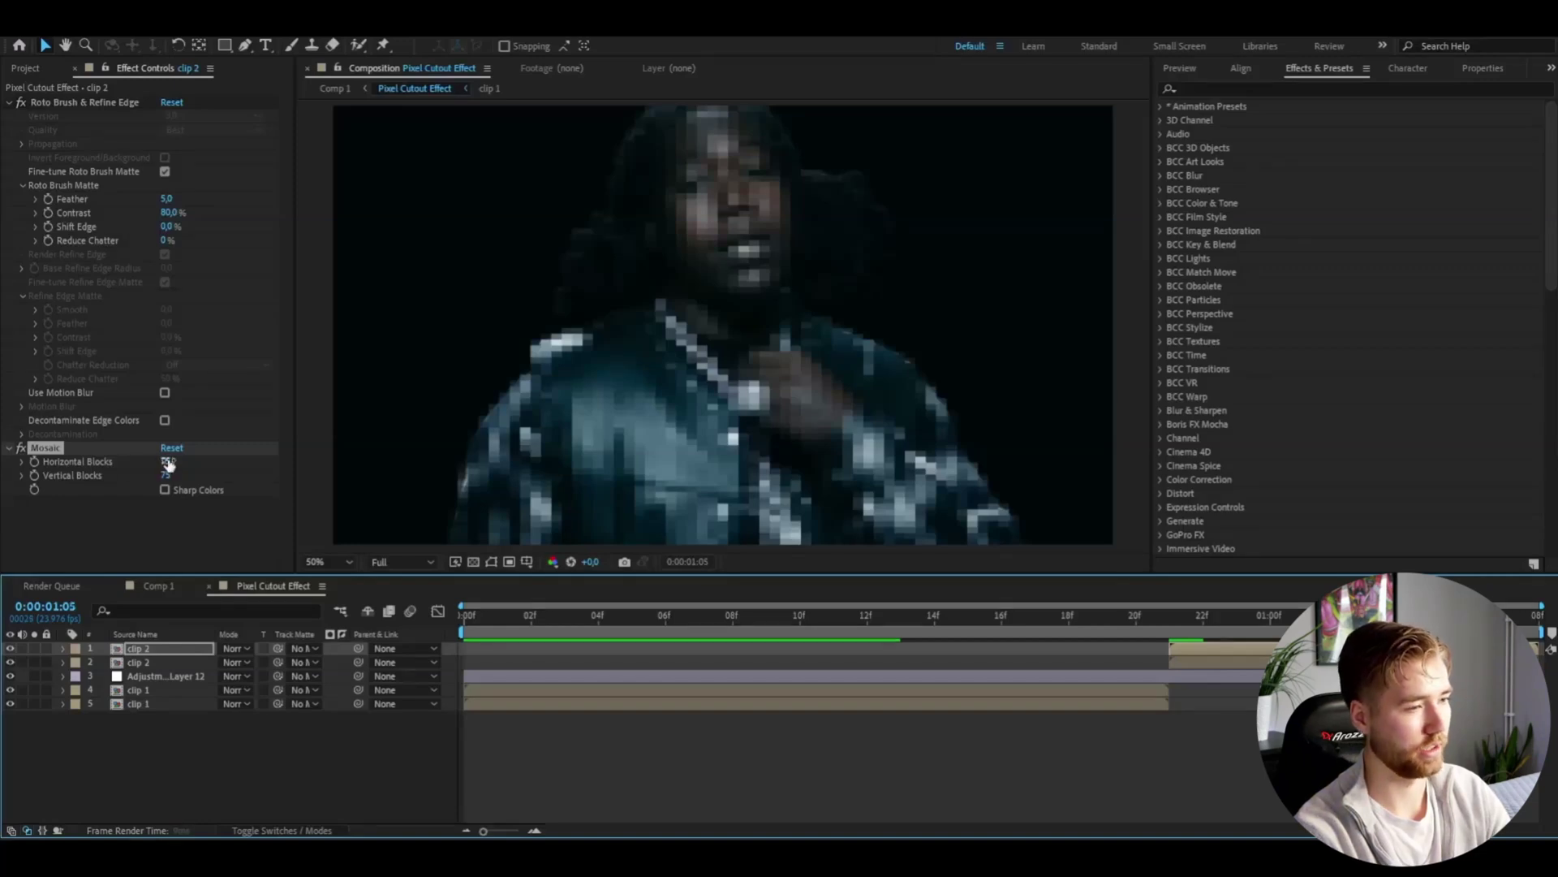
pyautogui.moveTo(168, 464); pyautogui.dragTo(190, 460)
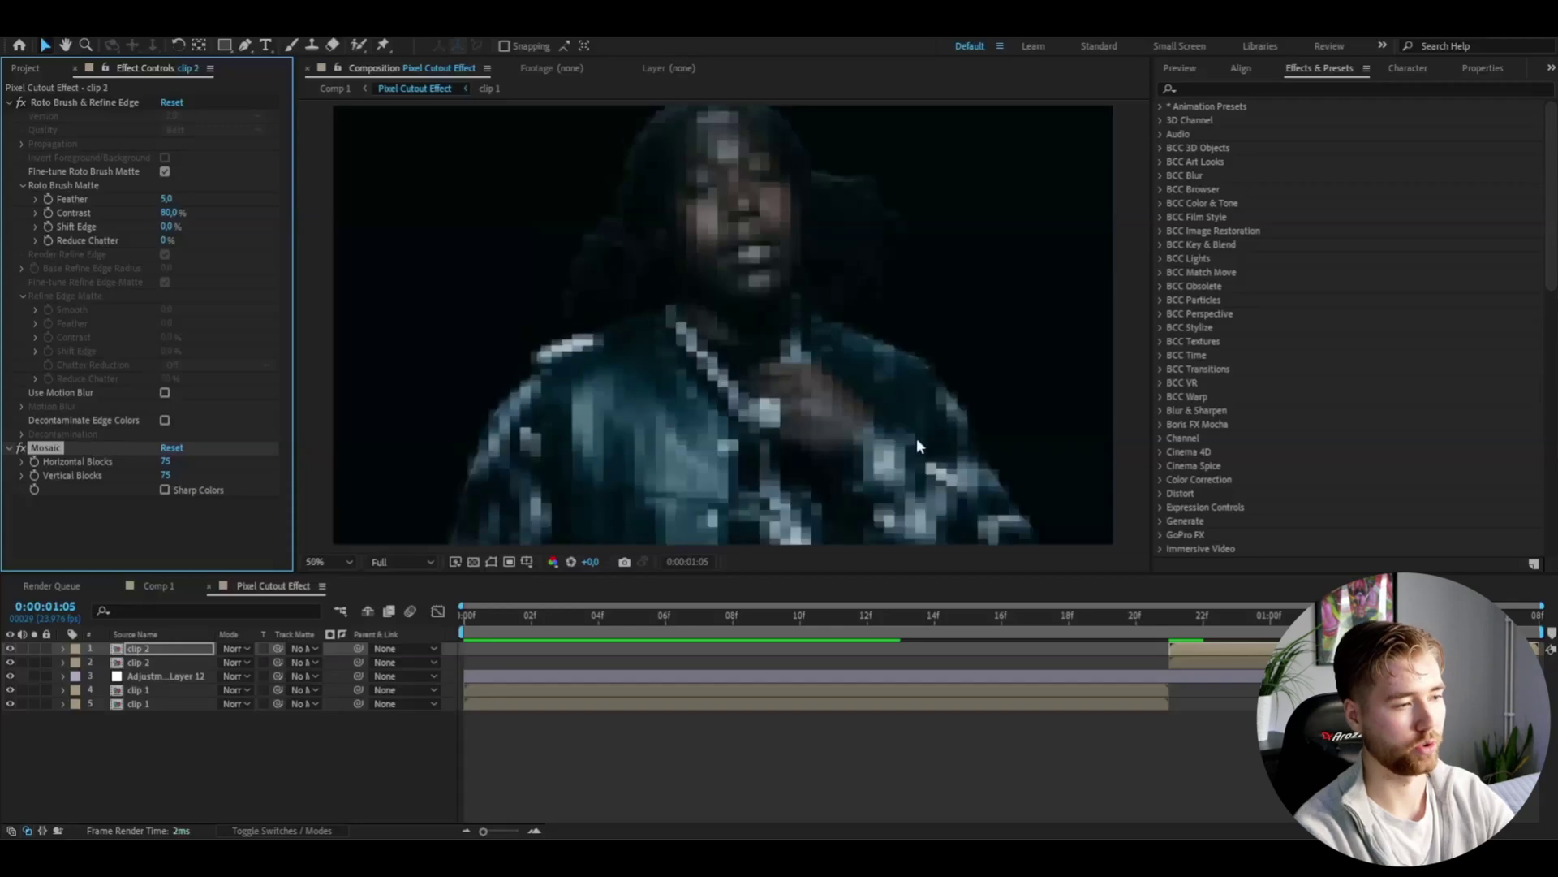
pyautogui.click(565, 621)
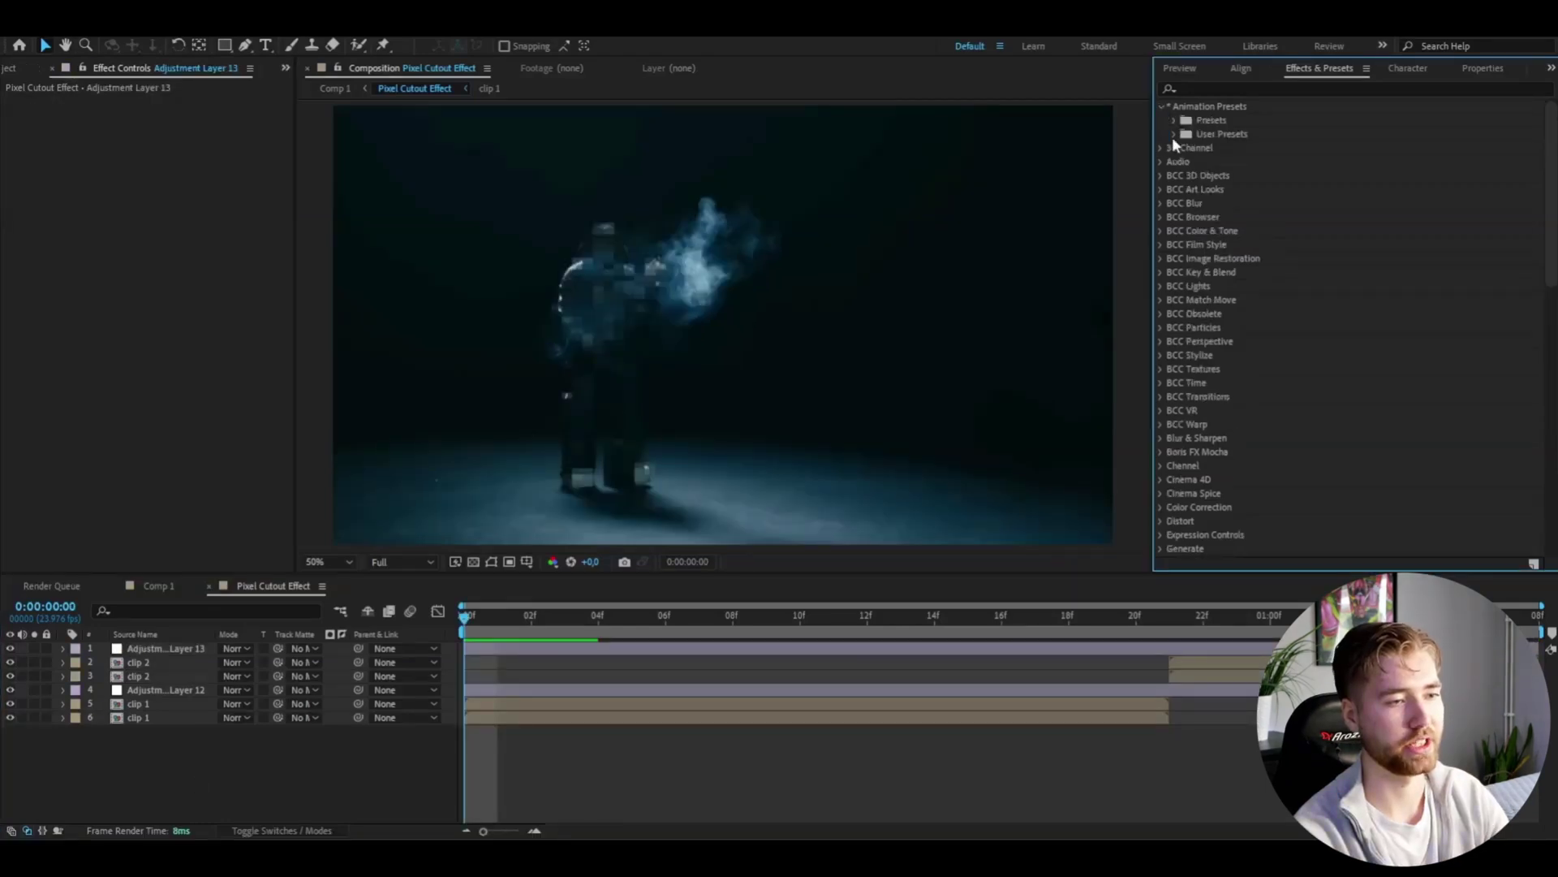
# Step: Apply User Presets > GRUNGE PRESETS > Color Grunge to Adjustment Layer 13 and preview it
pyautogui.click(1173, 134)
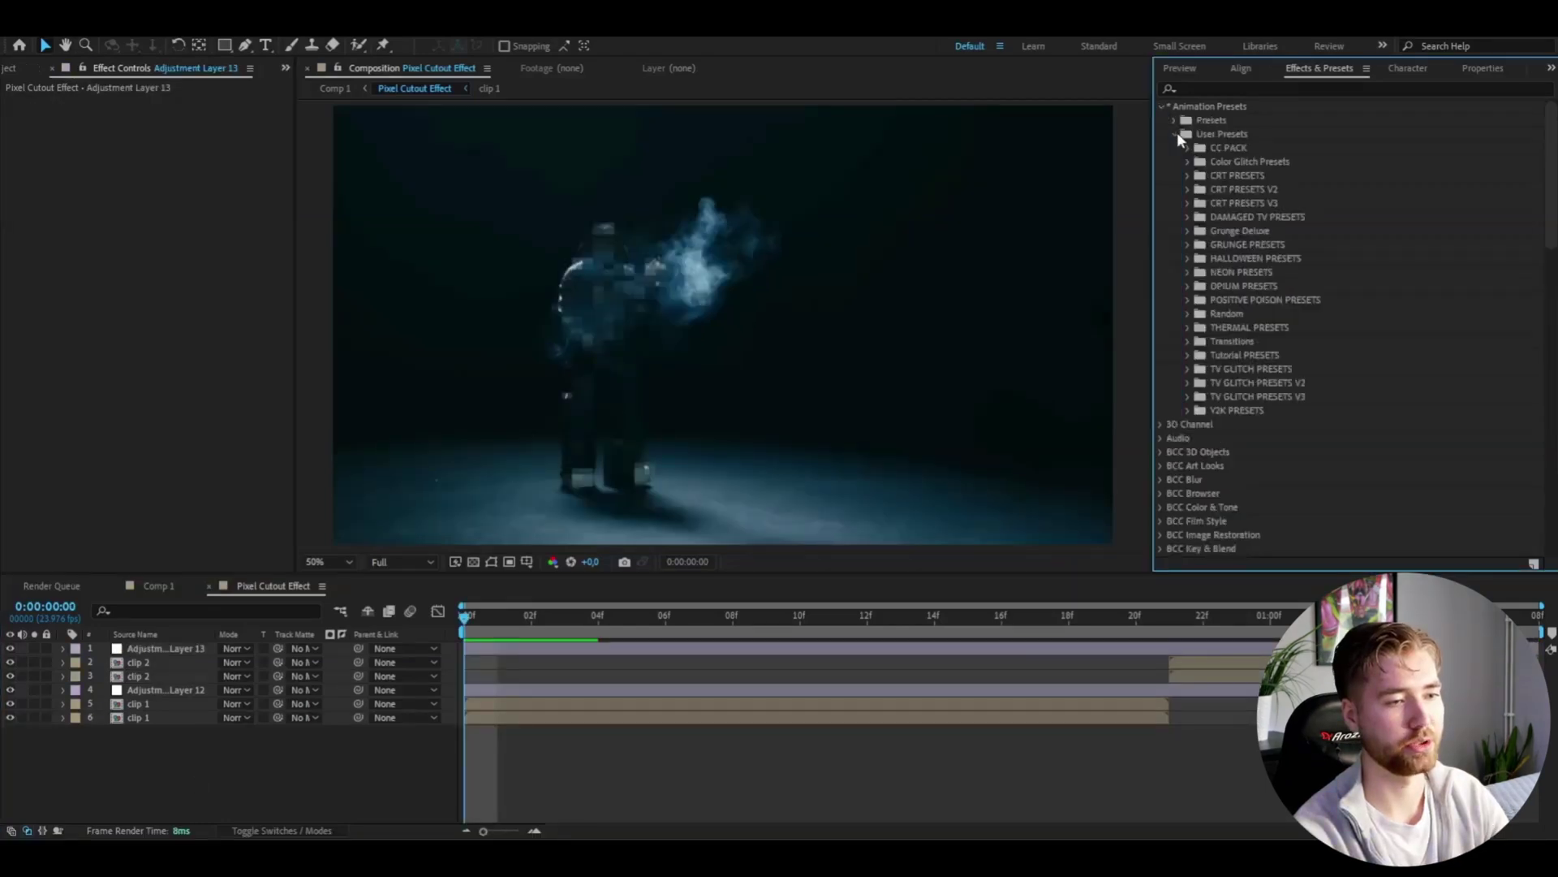
pyautogui.click(1188, 245)
pyautogui.scroll(-2, 1177, 244)
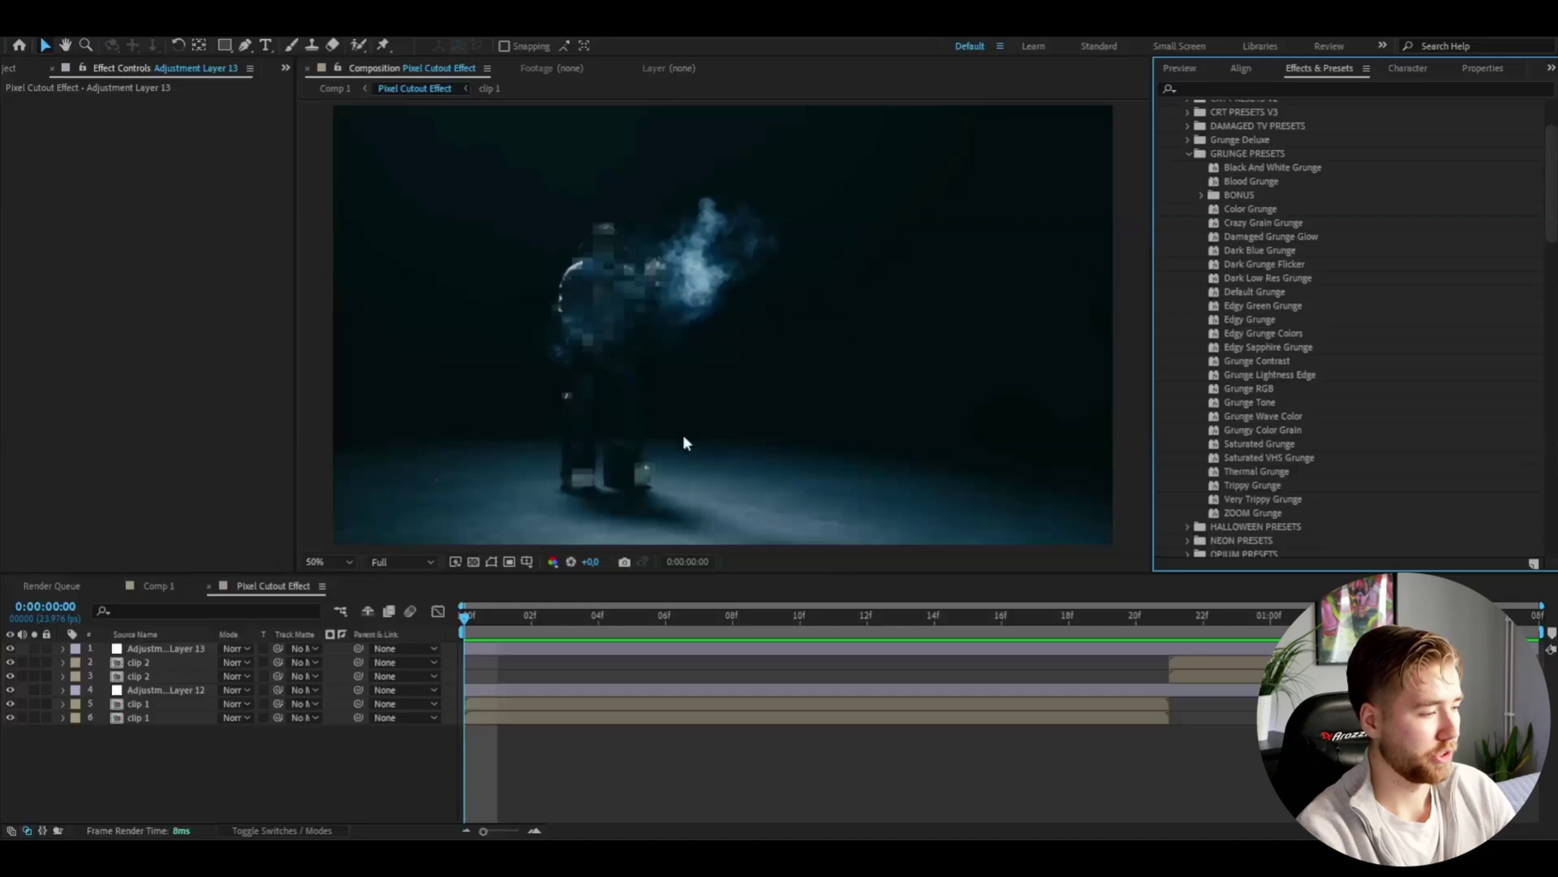
pyautogui.click(170, 649)
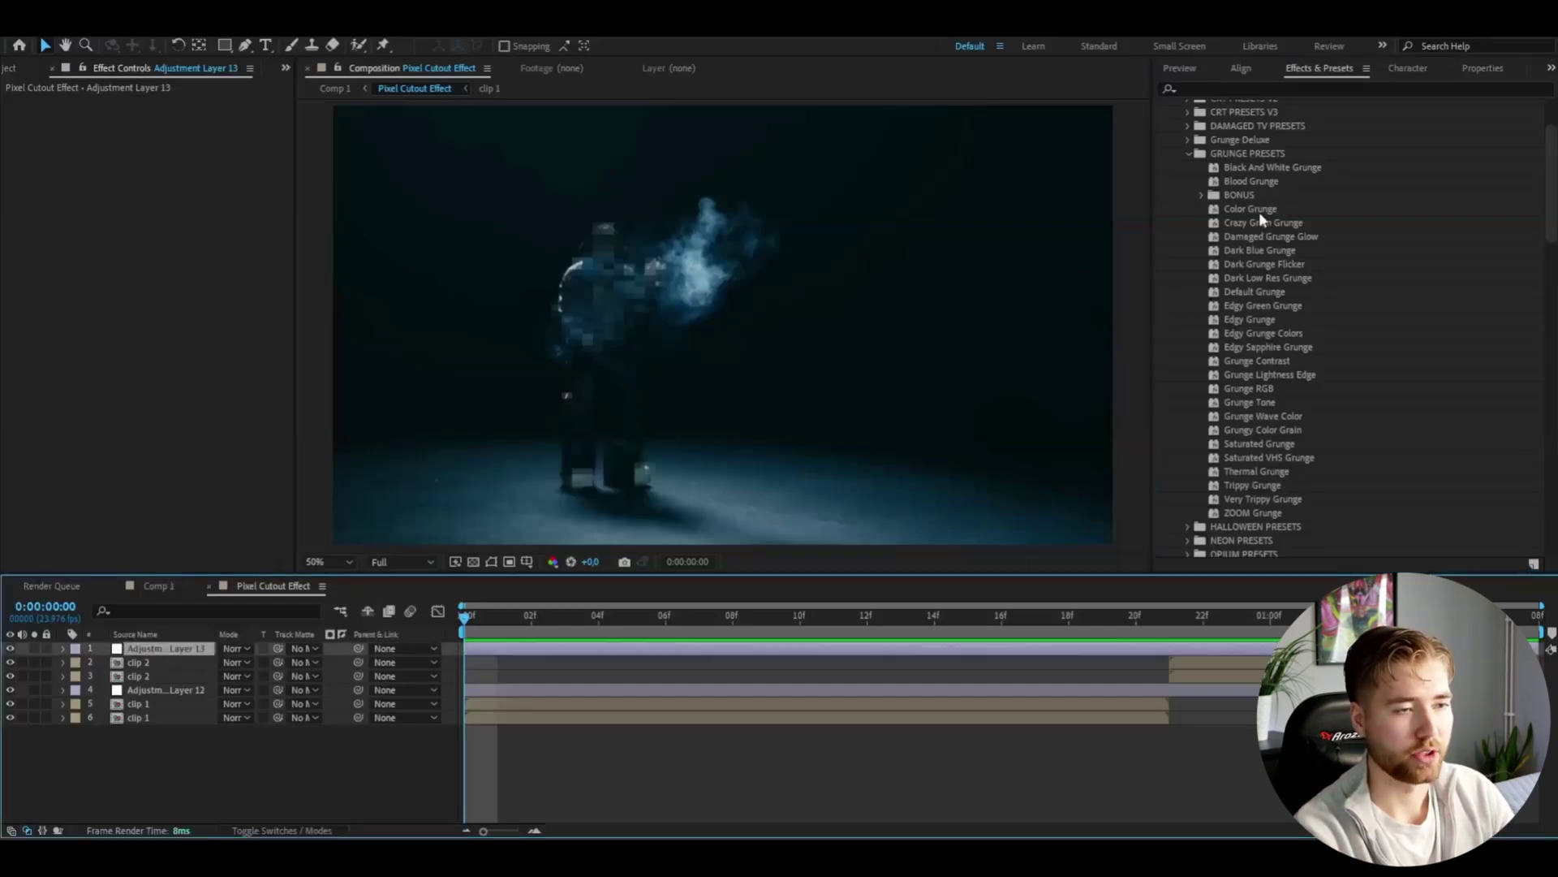
pyautogui.moveTo(1259, 212); pyautogui.dragTo(146, 651)
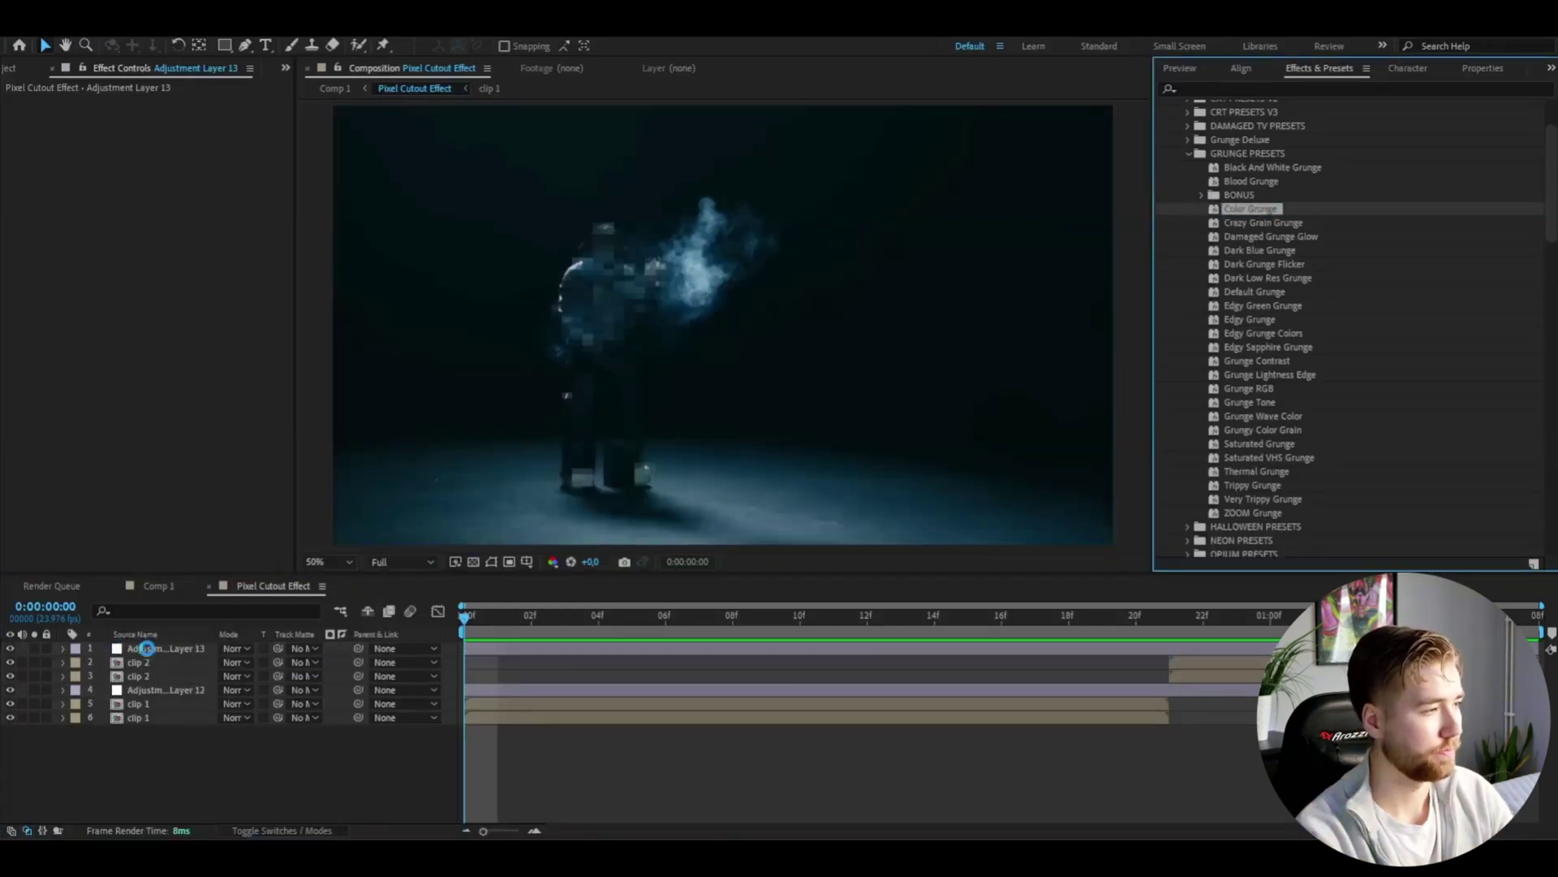
pyautogui.press('space')
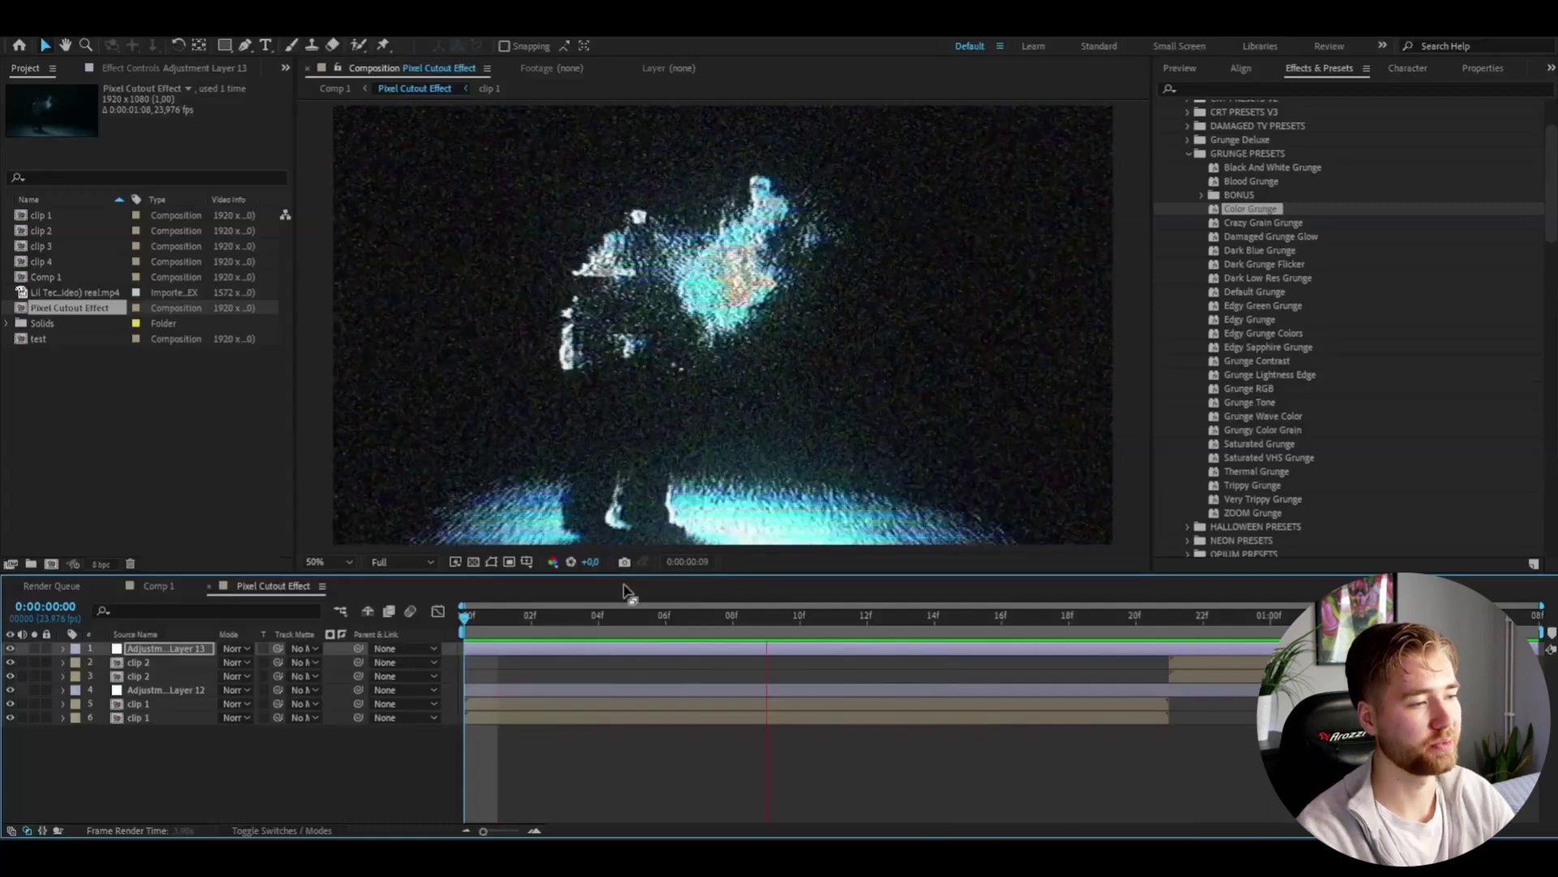
pyautogui.click(492, 632)
# Step: Delete all Color Grunge effects from Adjustment Layer 13
pyautogui.moveTo(490, 634); pyautogui.dragTo(161, 623)
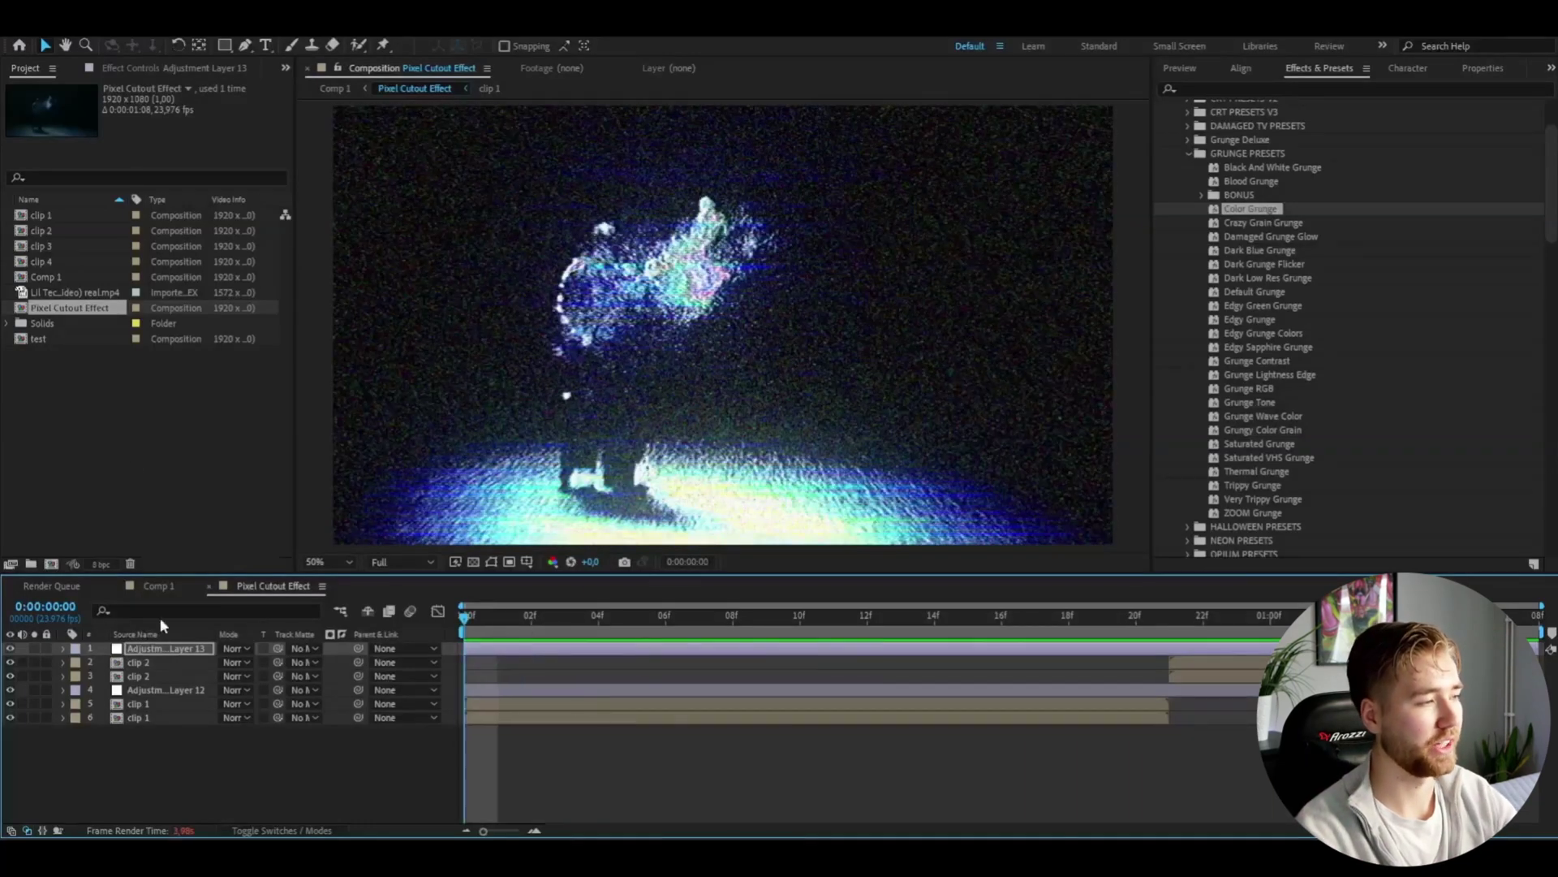
pyautogui.click(105, 68)
pyautogui.press('Delete')
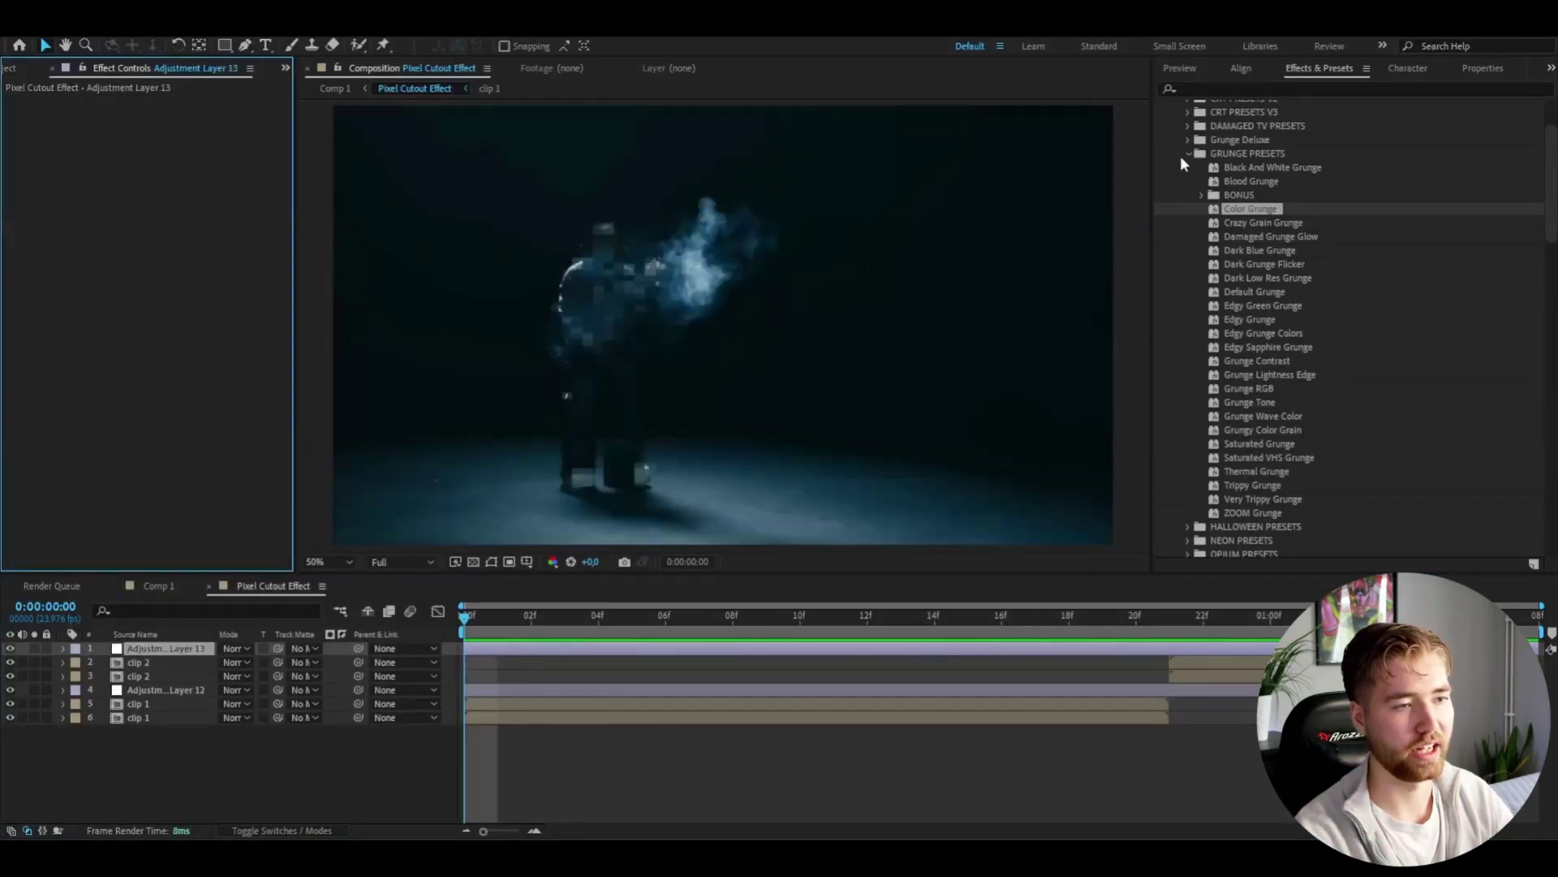
# Step: Apply the BONUS Grungy VHS Footage preset to Adjustment Layer 13 and preview it
pyautogui.click(1200, 196)
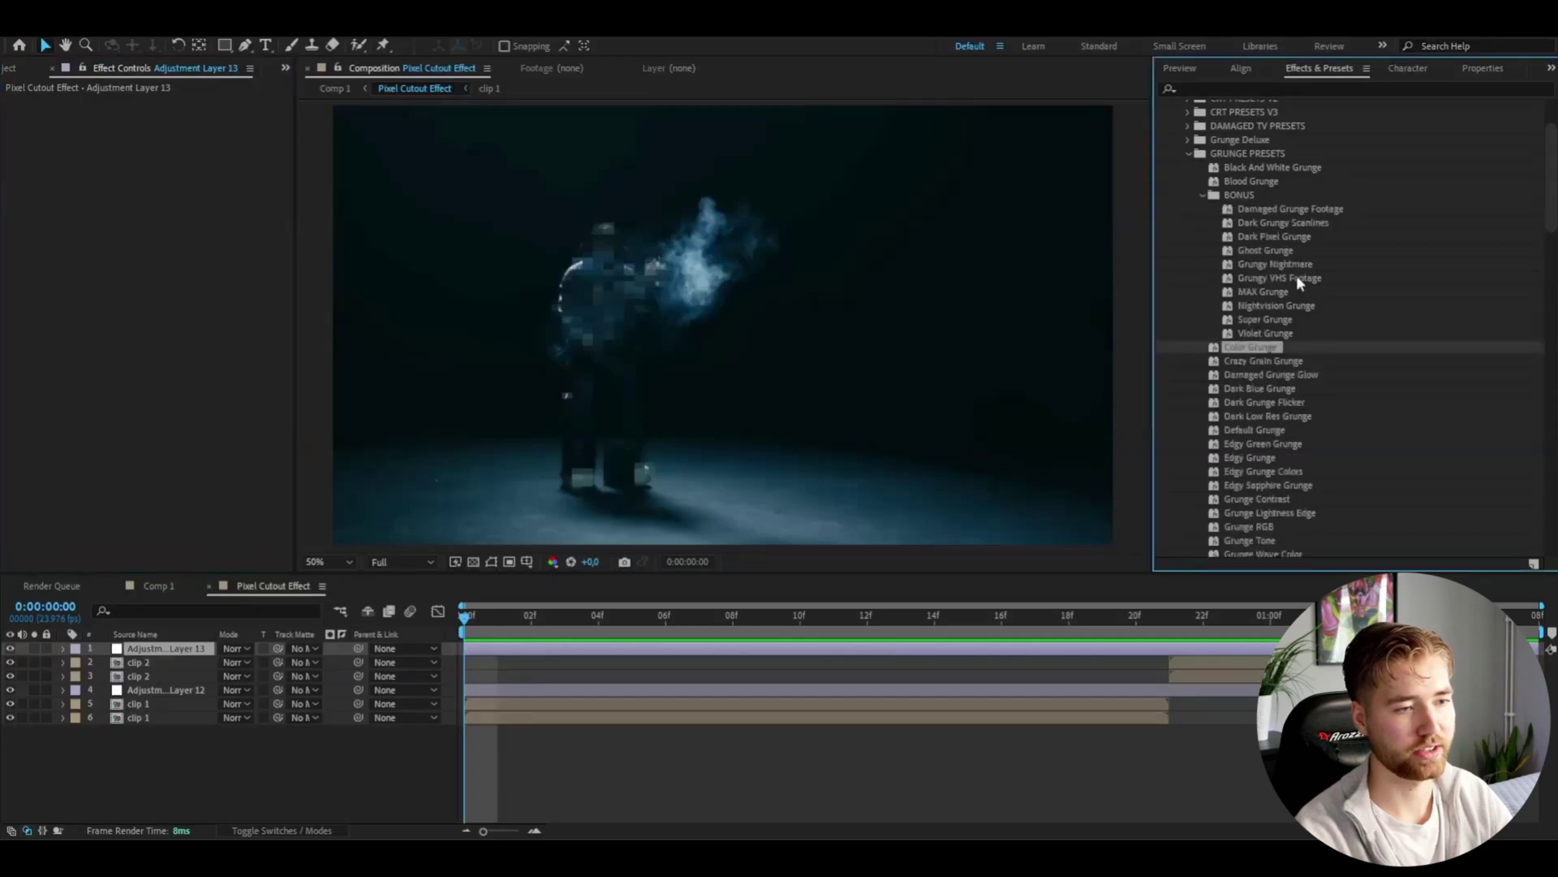
pyautogui.moveTo(1297, 278); pyautogui.dragTo(169, 654)
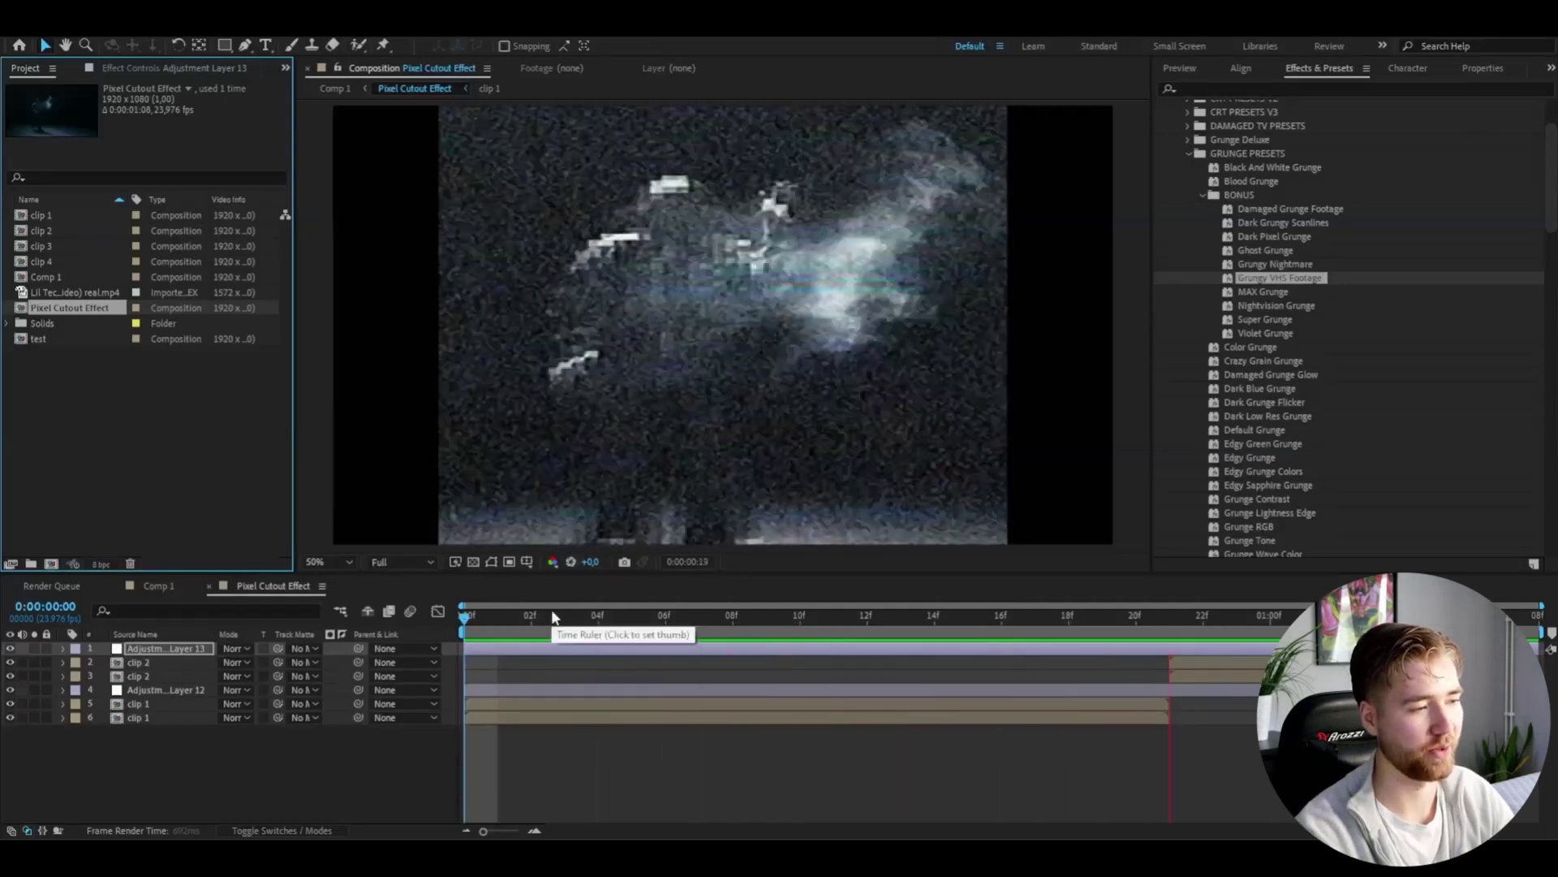
pyautogui.press('space')
pyautogui.moveTo(946, 618); pyautogui.dragTo(805, 632)
# Step: Undo the Grungy VHS Footage look and return to the first frame
pyautogui.hotkey('ctrl', 'z')
pyautogui.press('Home')
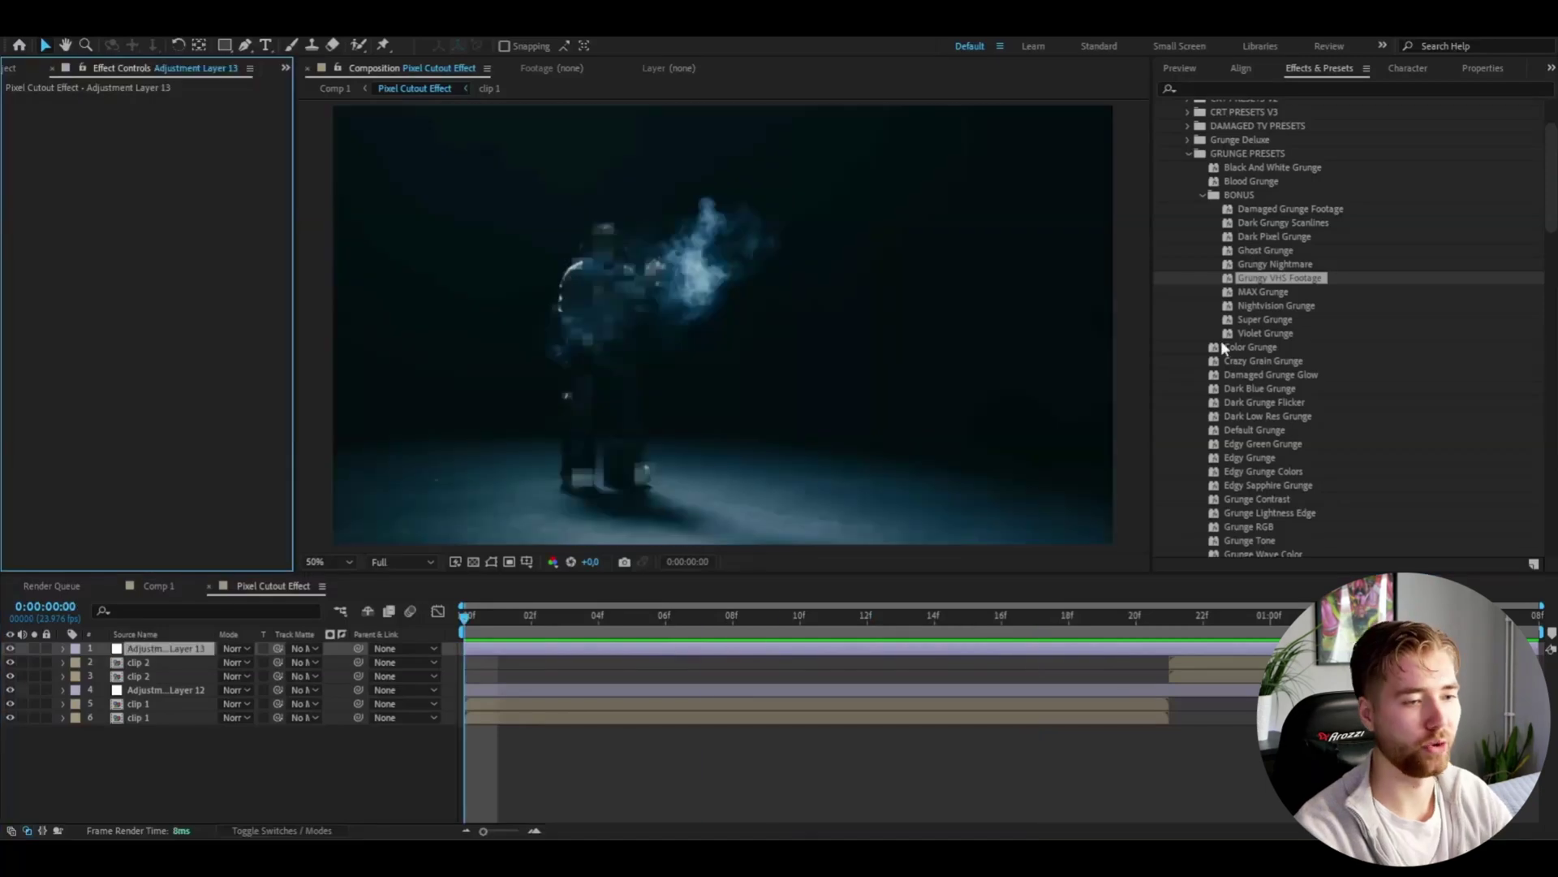
pyautogui.moveTo(1285, 333); pyautogui.dragTo(367, 555)
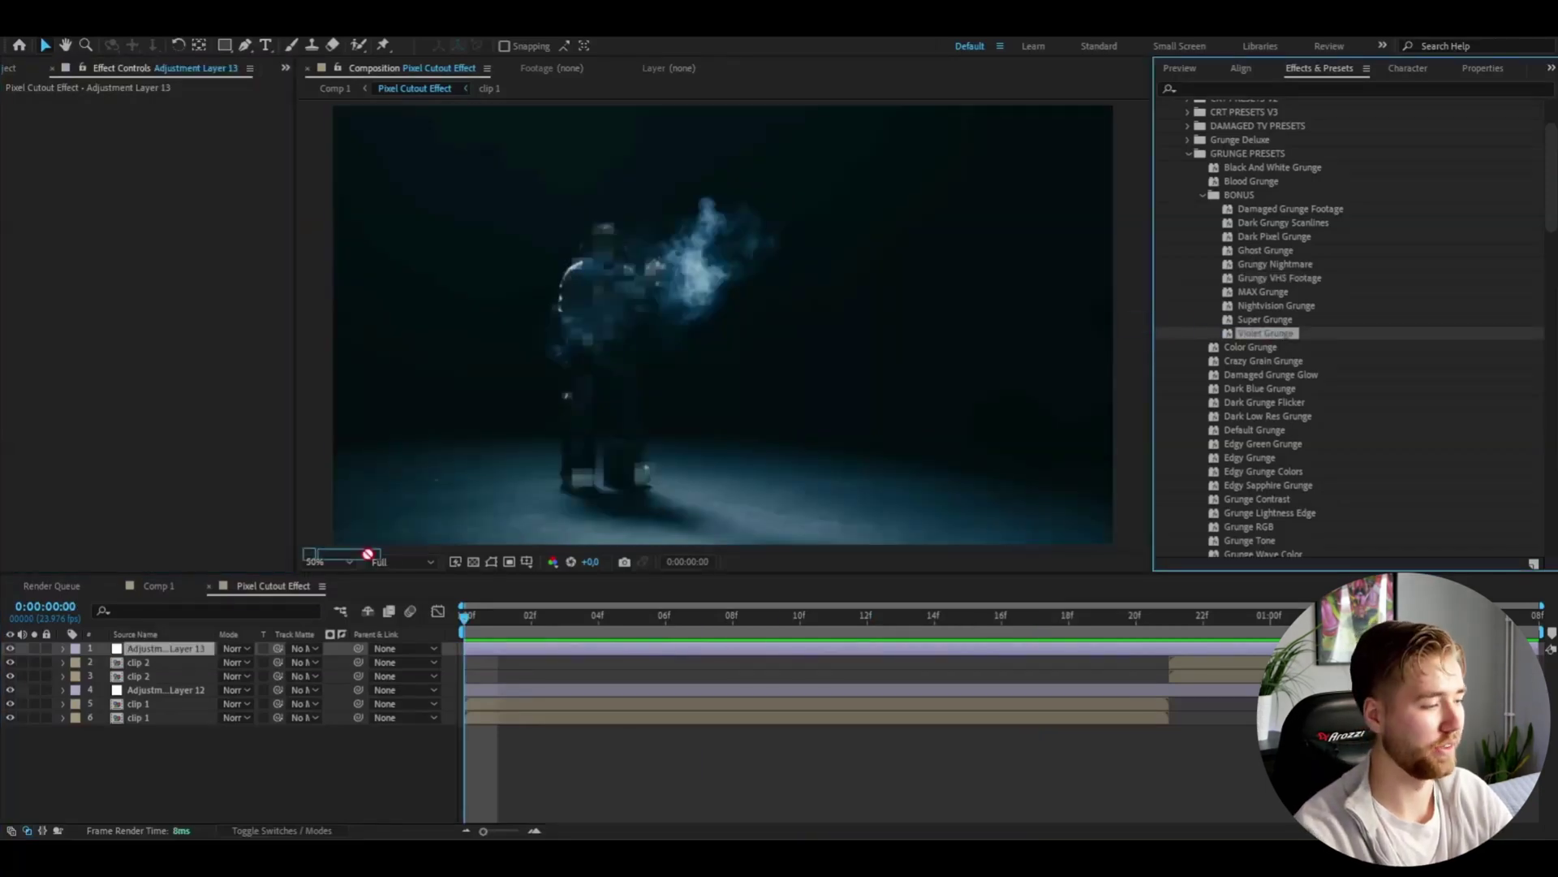
# Step: Drop the Violet Grunge preset onto Adjustment Layer 13 and preview it
pyautogui.moveTo(169, 657); pyautogui.dragTo(171, 653)
pyautogui.press('space')
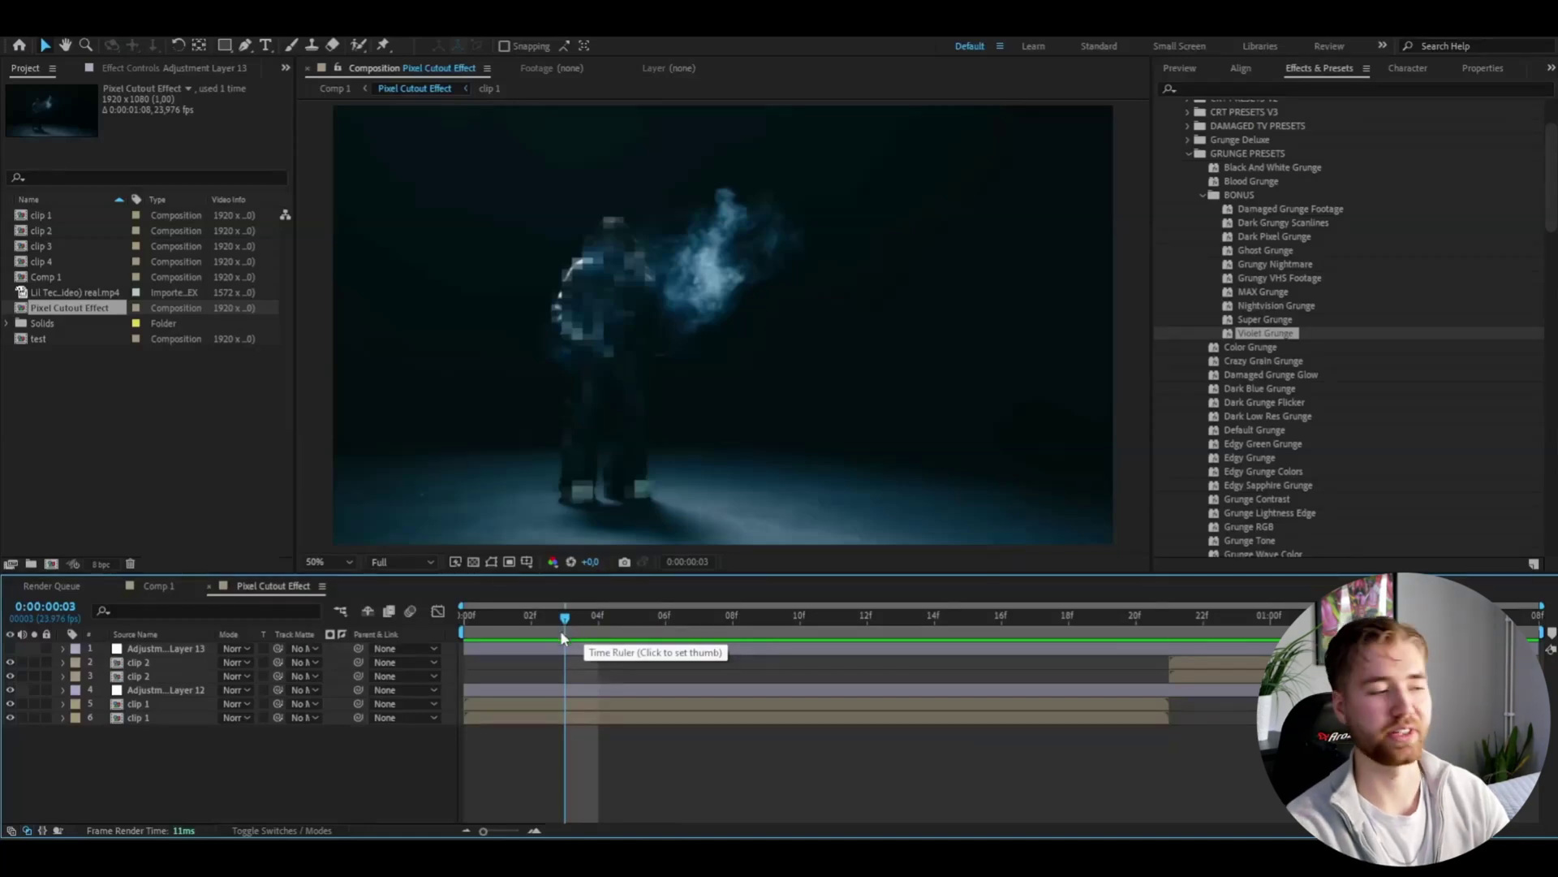
pyautogui.moveTo(566, 636); pyautogui.dragTo(732, 624)
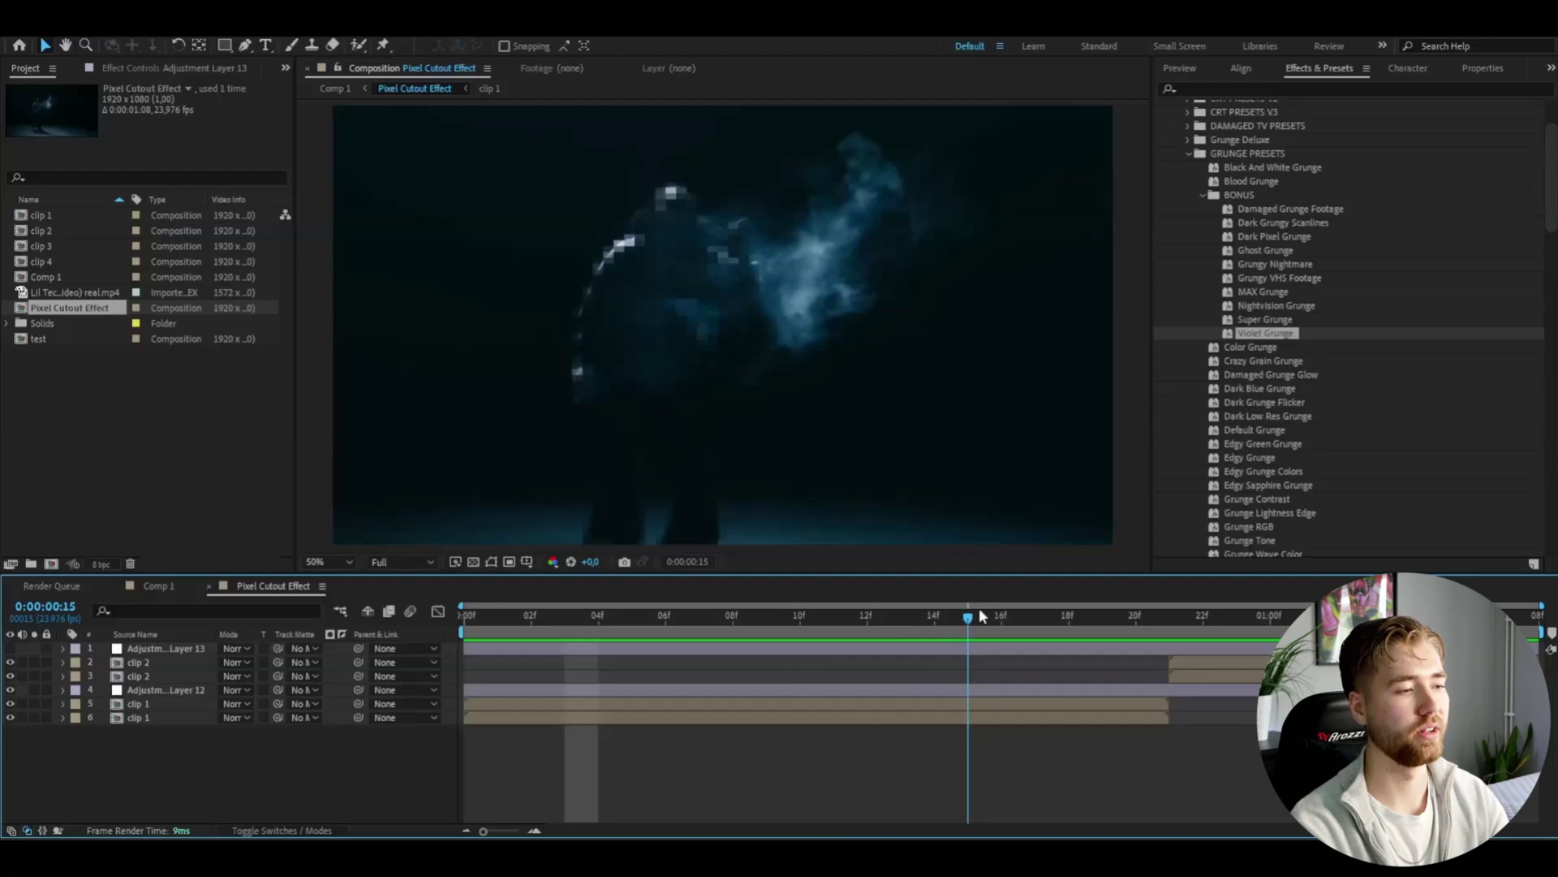
pyautogui.moveTo(978, 608); pyautogui.dragTo(1187, 617)
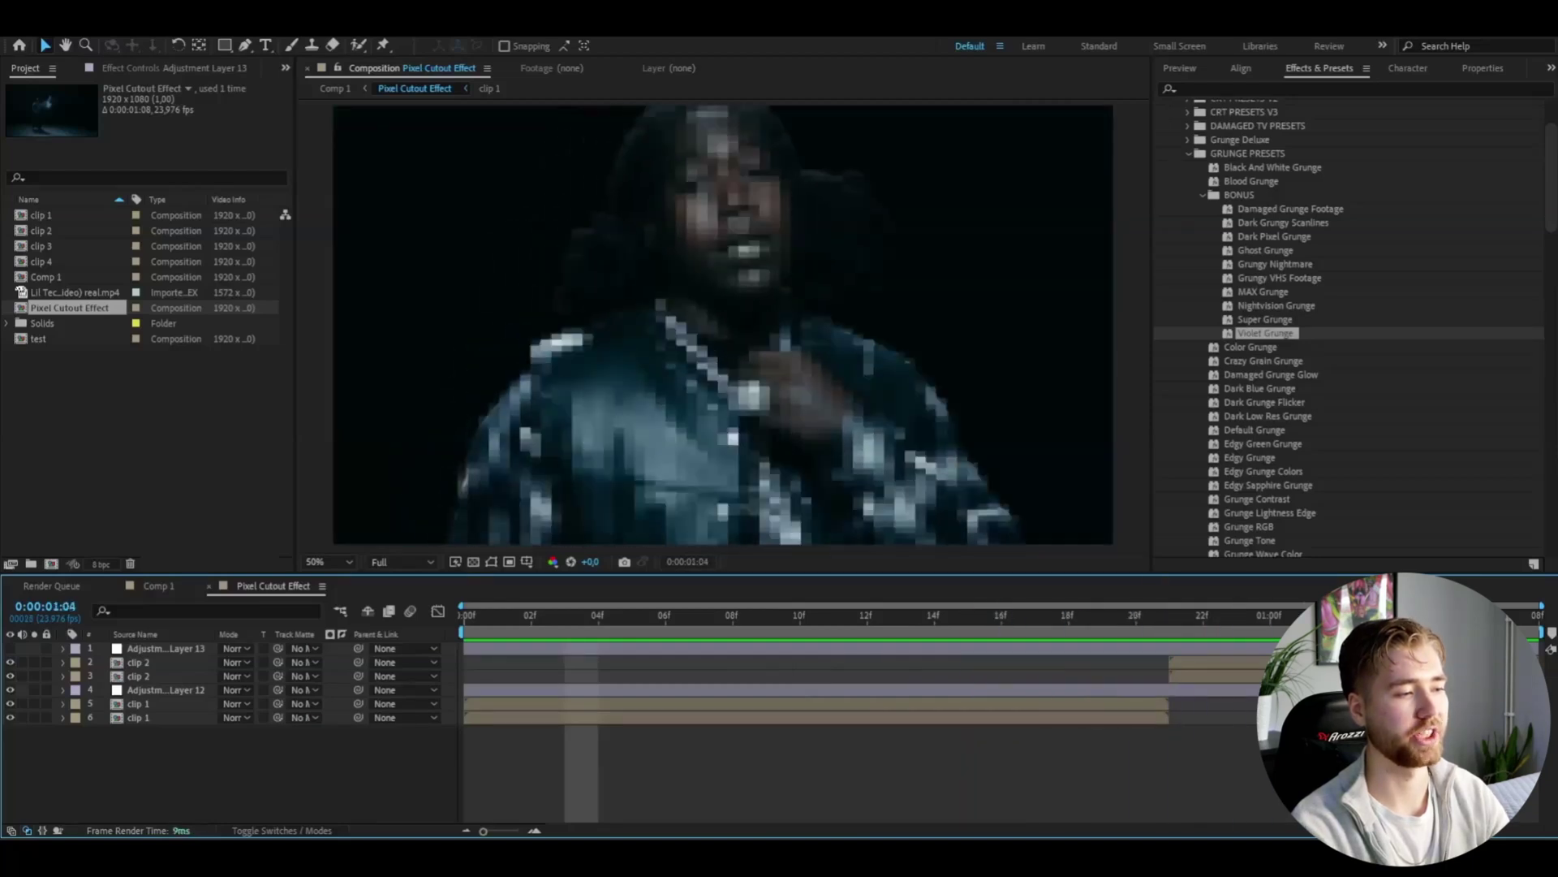